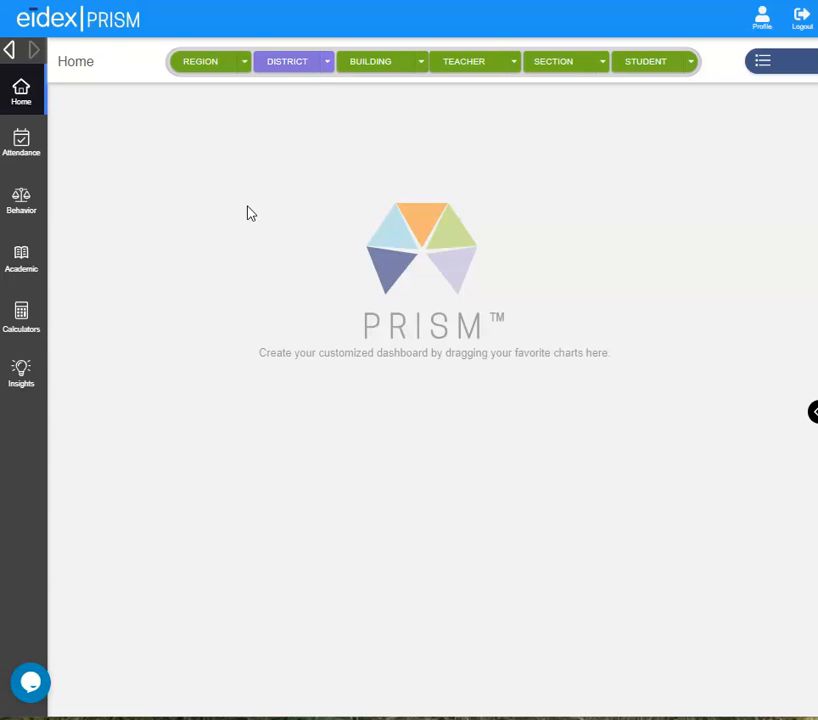
# Open the CNA report under Insights and filter it to Building - 4
pyautogui.click(22, 378)
pyautogui.click(55, 407)
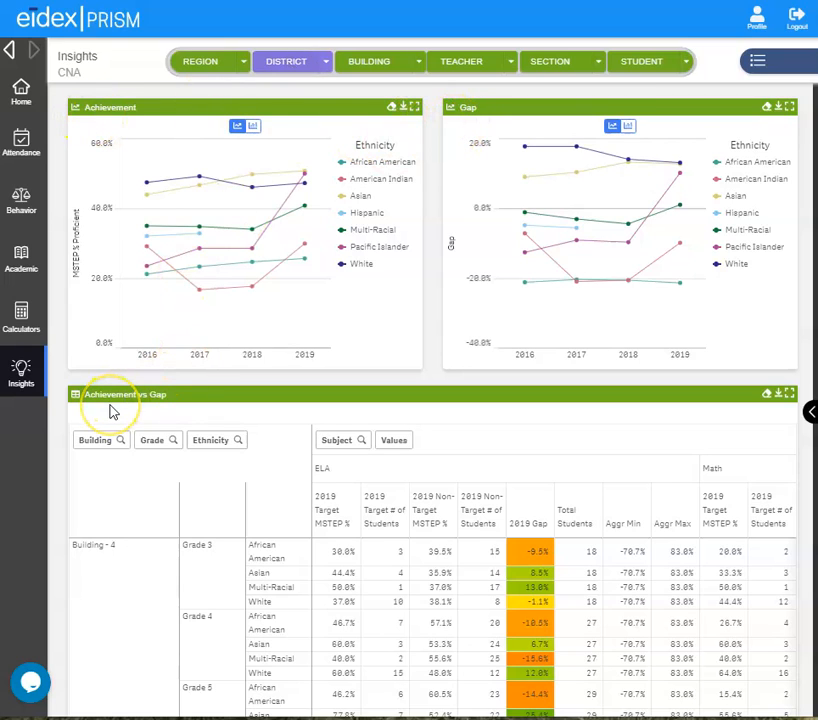
pyautogui.click(417, 72)
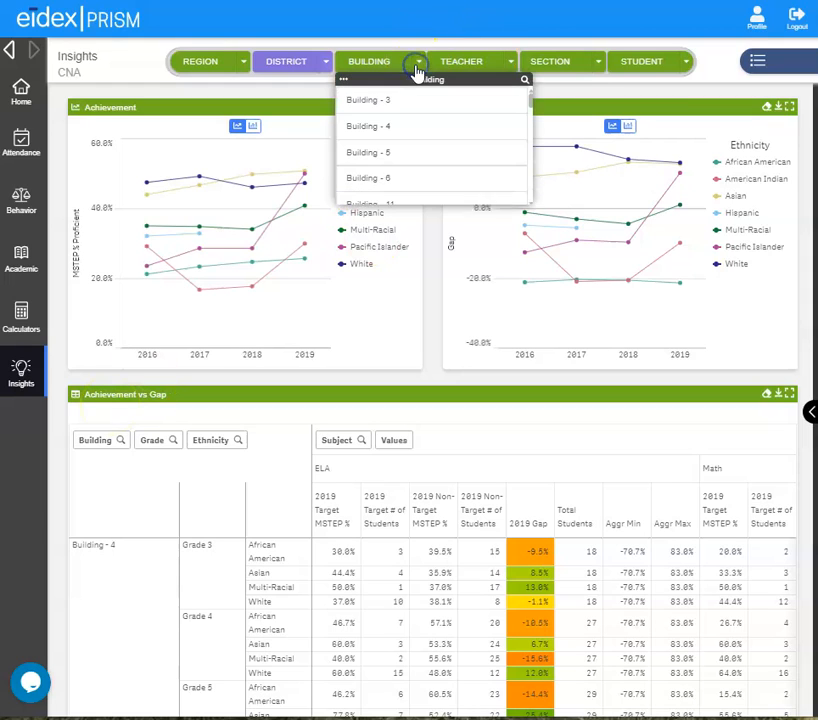
pyautogui.click(374, 131)
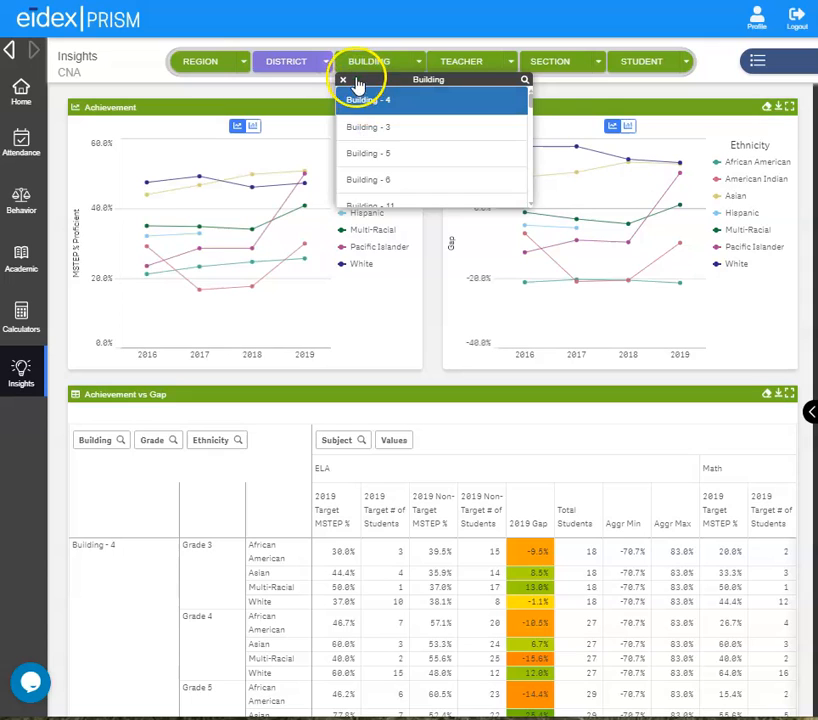
pyautogui.click(420, 59)
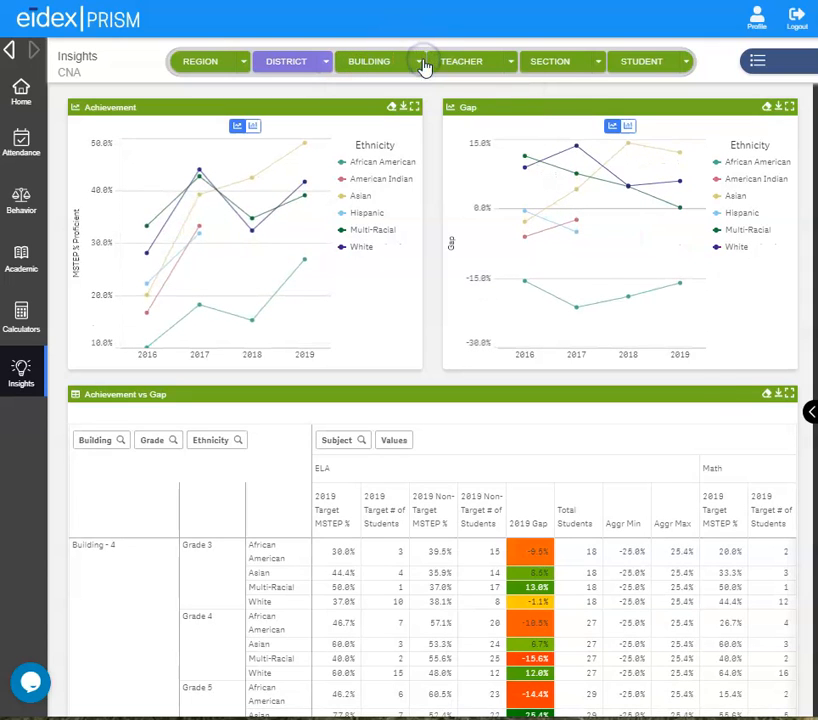
# Filter the report to the ELA subject and the Grade 4 test grade
pyautogui.click(808, 412)
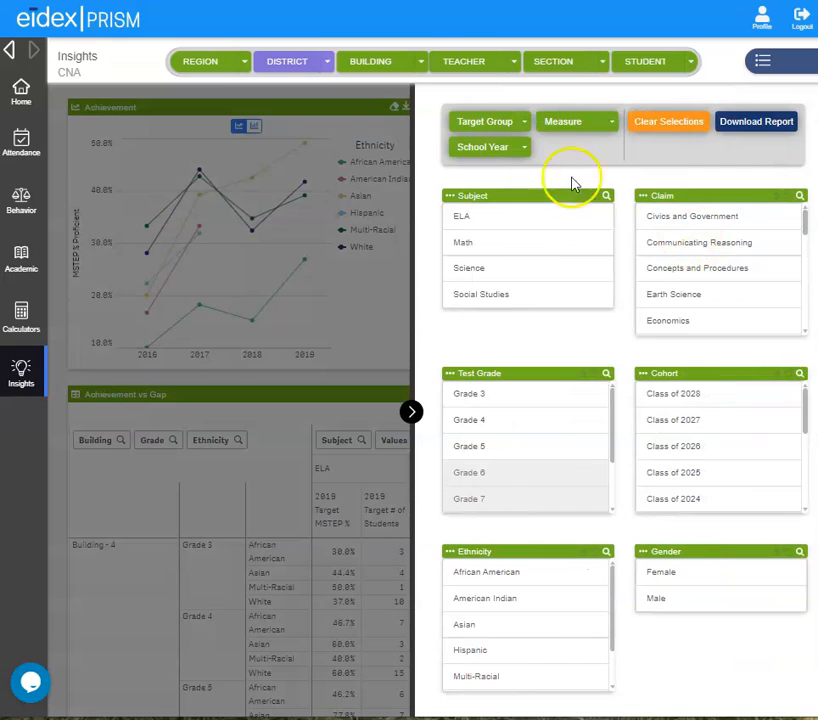
pyautogui.click(458, 218)
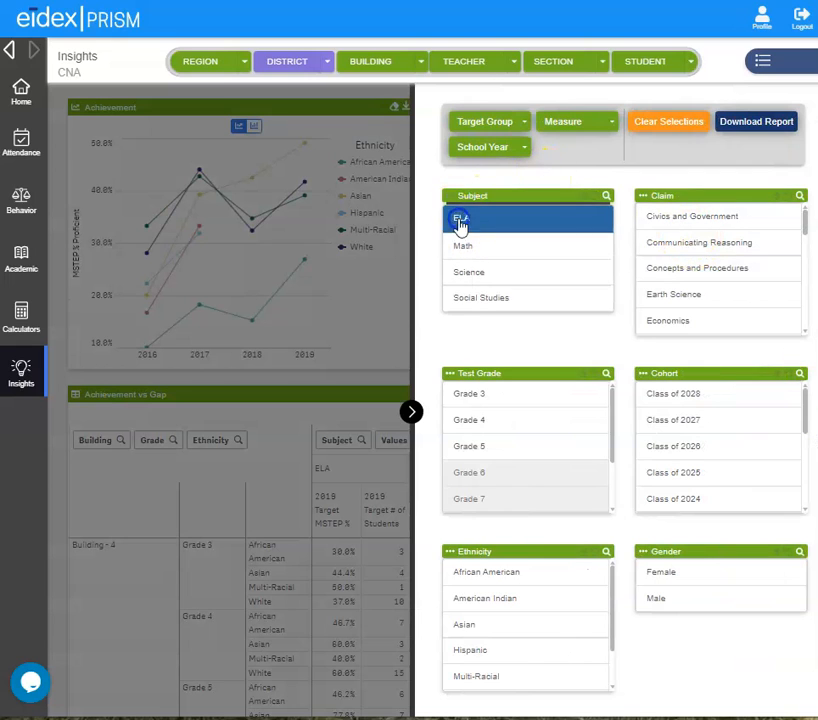
pyautogui.click(469, 210)
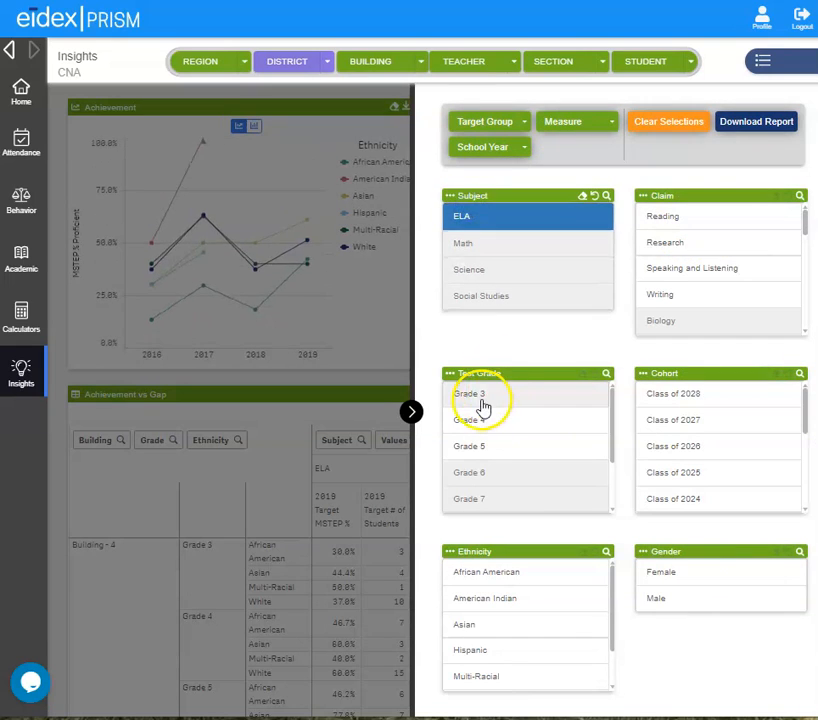
pyautogui.click(476, 421)
pyautogui.click(470, 386)
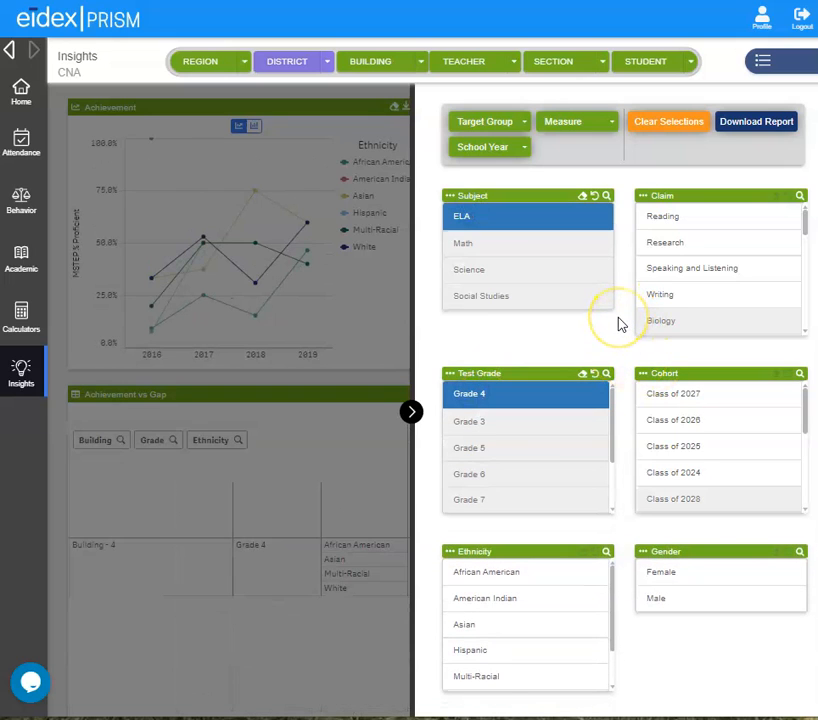
# Review the available Student Programs filters and the Target Group, School Year and Measure options
pyautogui.scroll(-5, 618, 323)
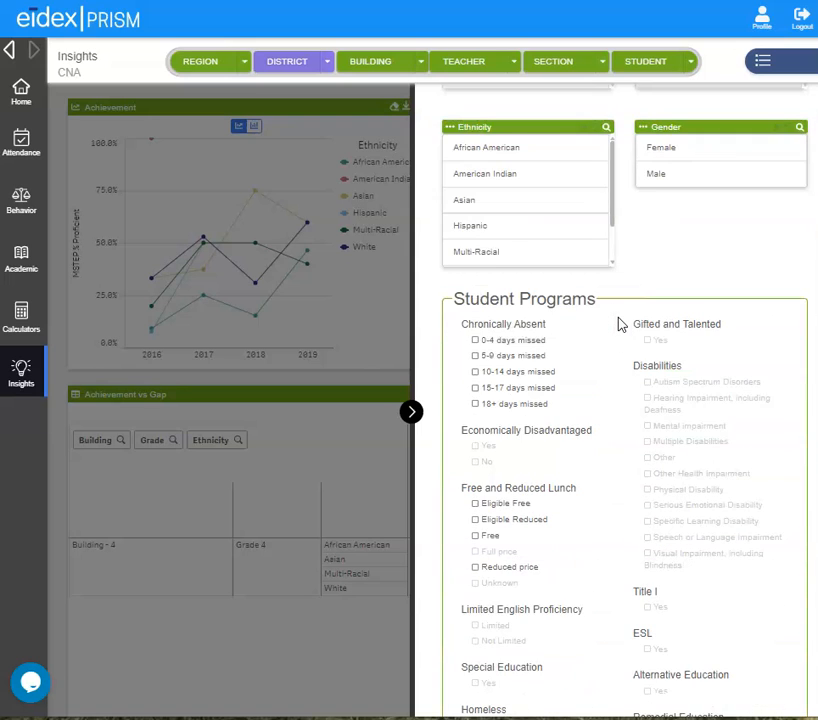
pyautogui.scroll(-1, 620, 325)
pyautogui.scroll(6, 618, 323)
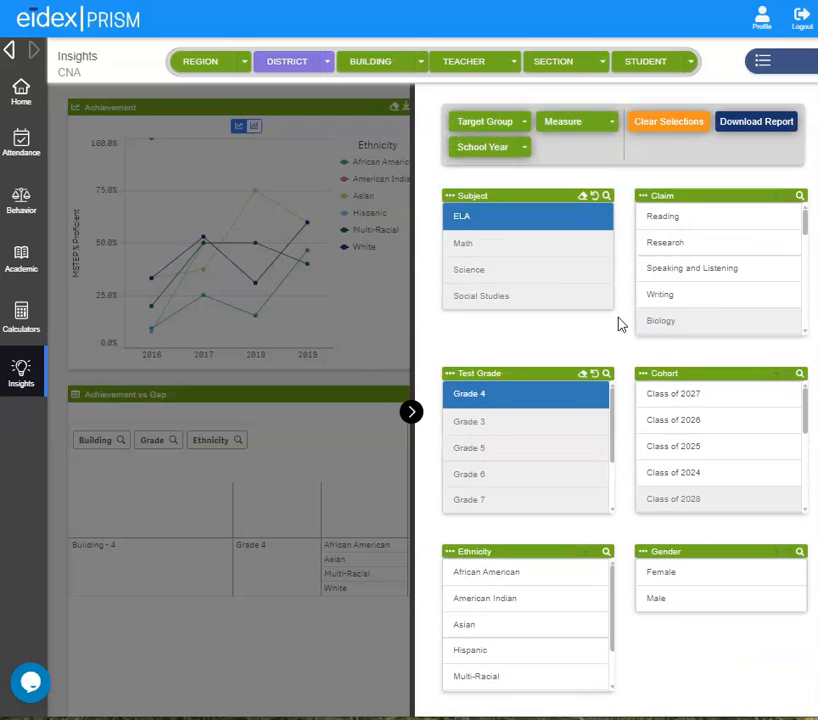
pyautogui.click(583, 130)
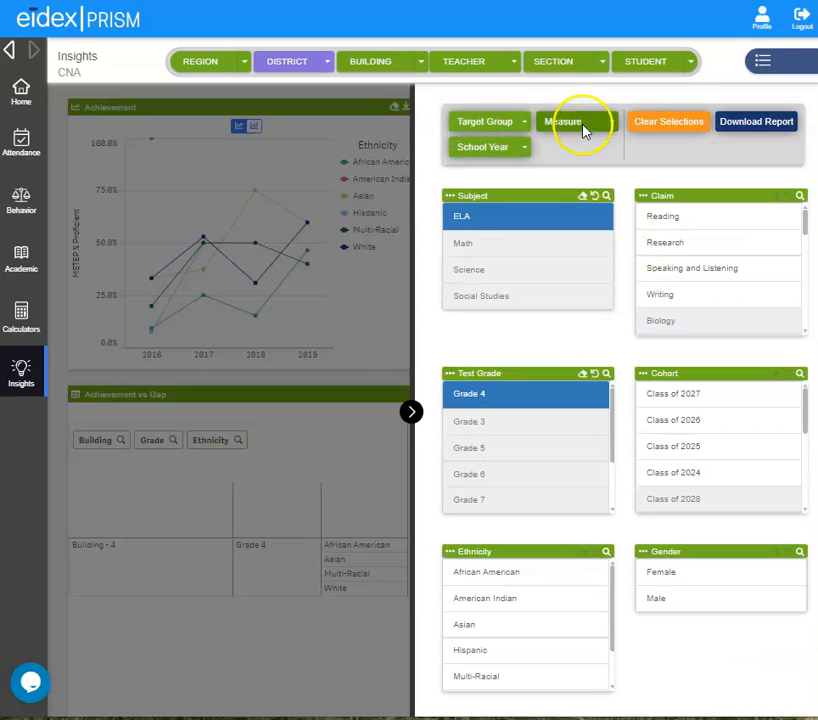
pyautogui.click(524, 122)
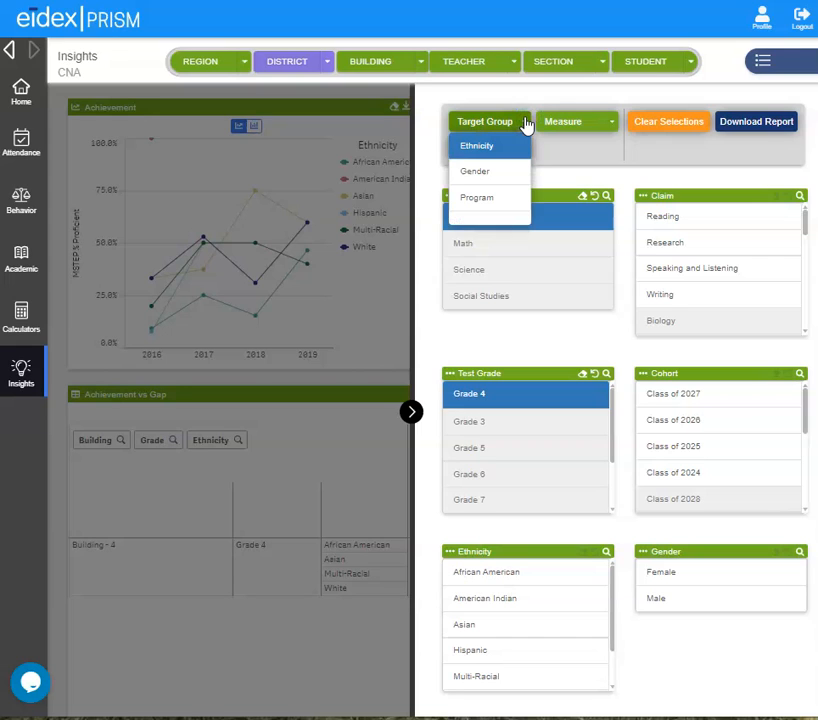
pyautogui.click(524, 122)
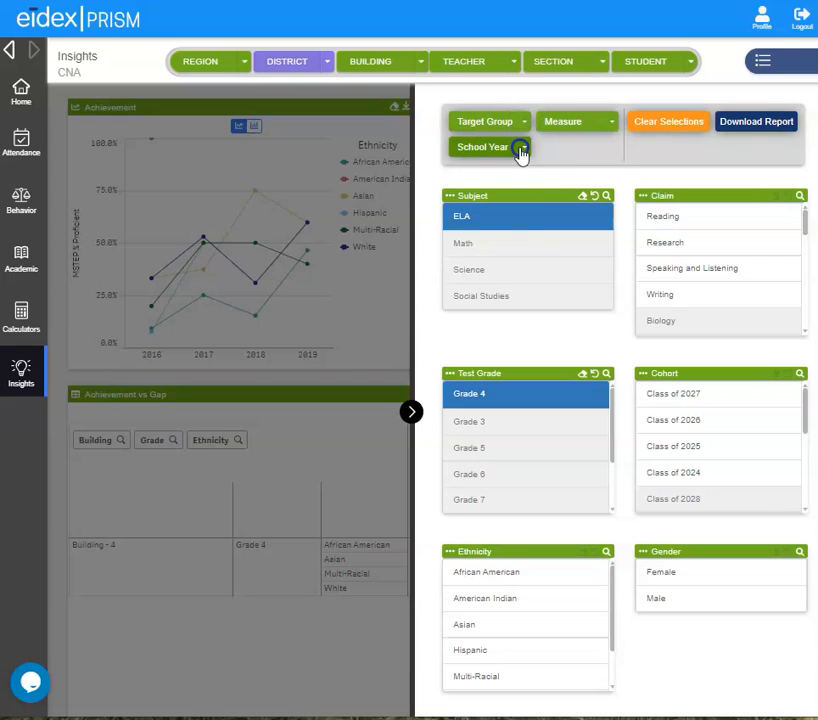
pyautogui.click(521, 150)
pyautogui.click(521, 150)
pyautogui.click(608, 122)
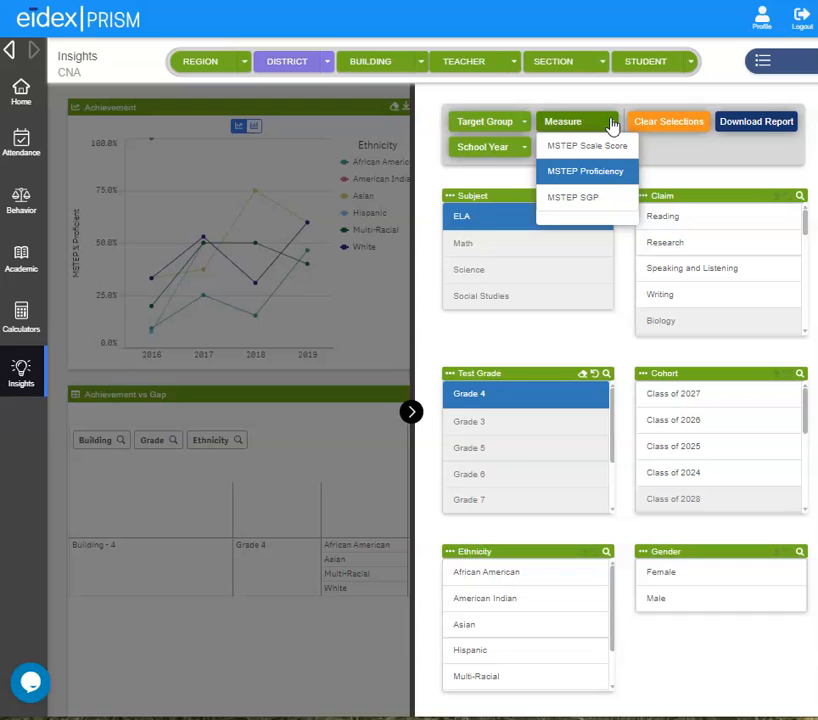
pyautogui.click(612, 122)
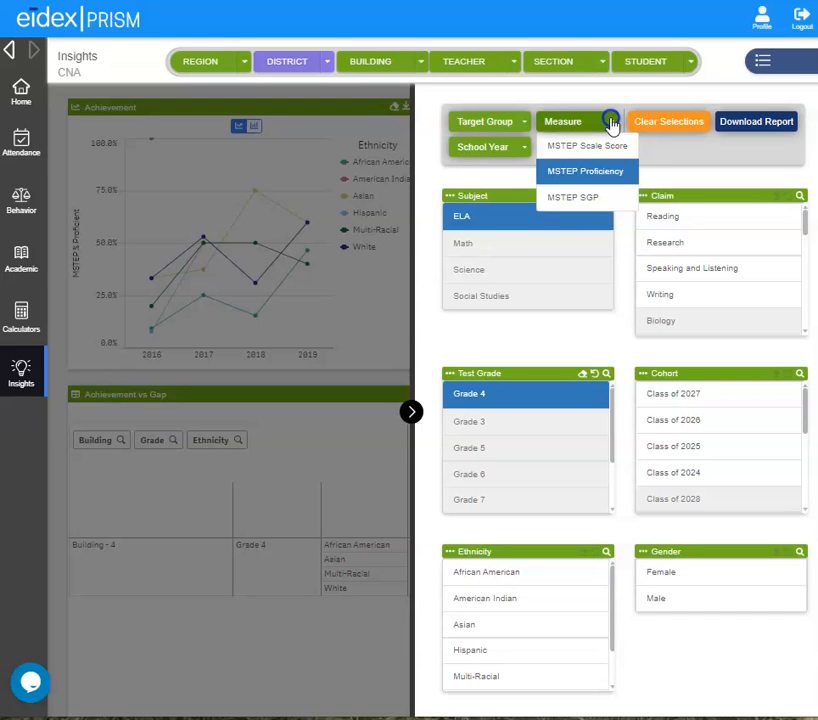
# Hide the filters and capture a screen snip of the Achievement and Gap charts together with the Achievement vs Gap table
pyautogui.click(410, 413)
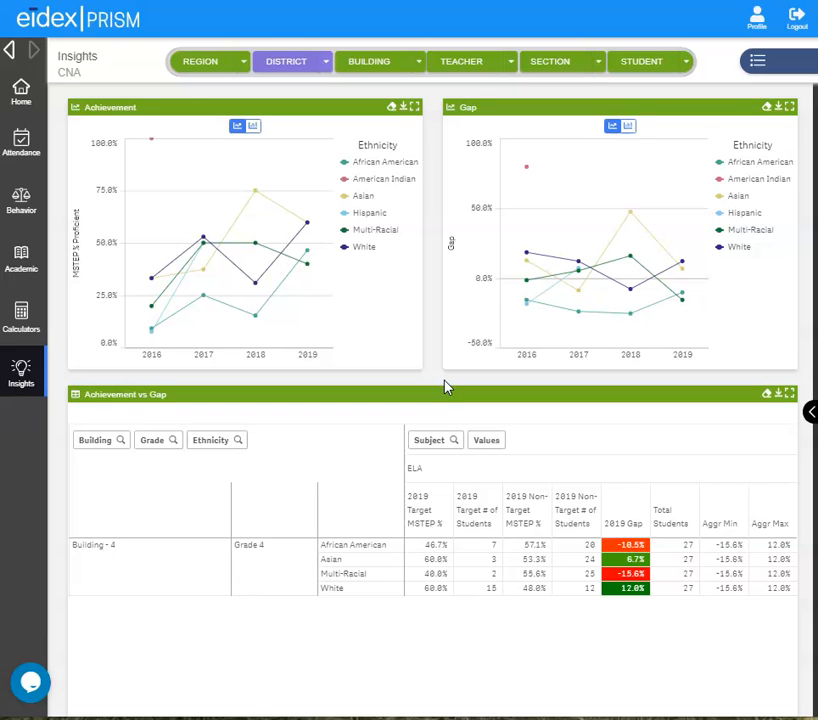
pyautogui.press('super+shift+s')
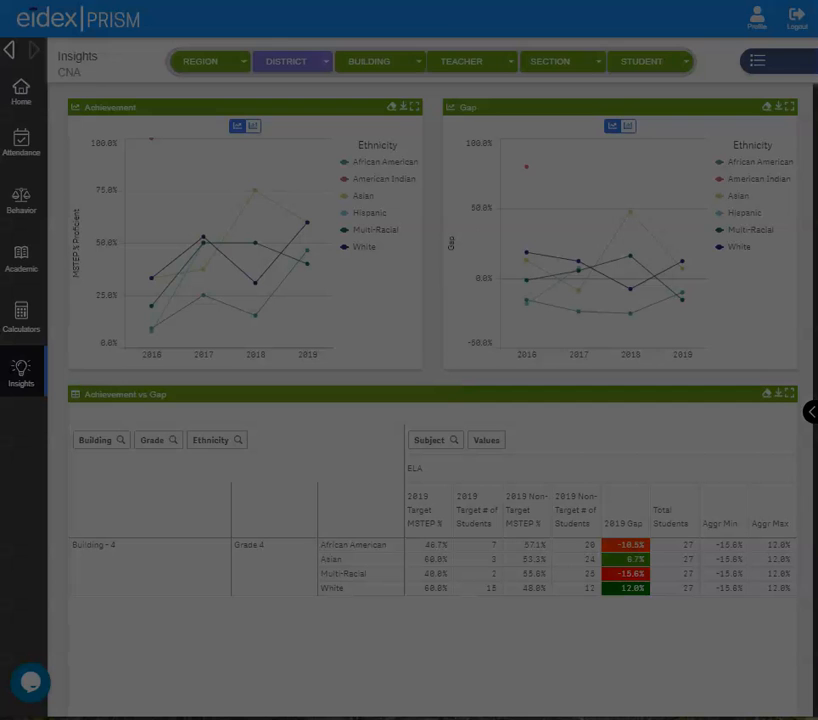
pyautogui.moveTo(65, 95); pyautogui.dragTo(798, 620)
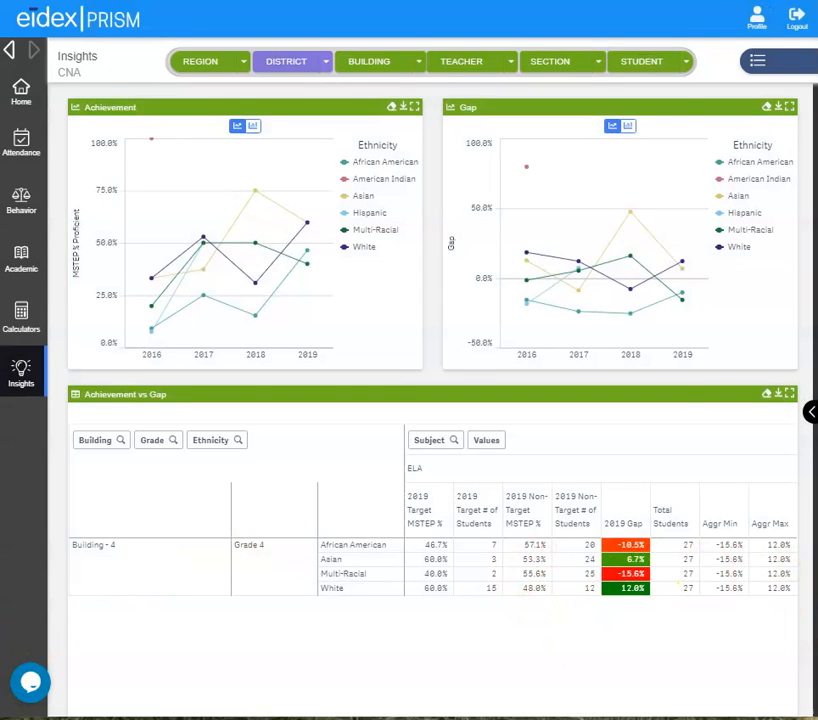
# Switch to PowerPoint, paste the captured charts onto slide 1 and position the picture below the title area
pyautogui.hotkey('alt', 'Tab')
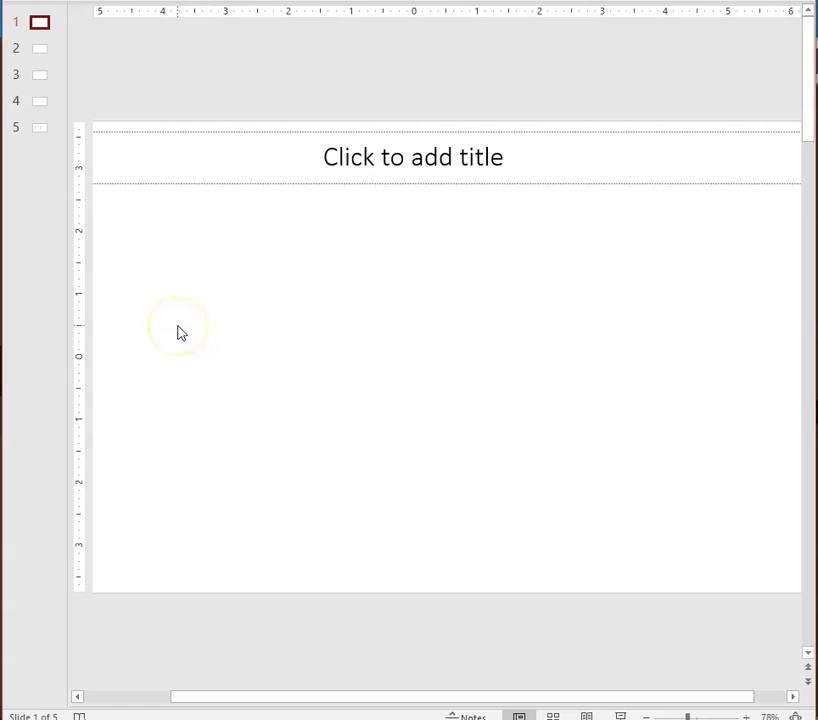
pyautogui.hotkey('ctrl', 'v')
pyautogui.moveTo(230, 219); pyautogui.dragTo(257, 250)
# Title slide 1 "2019 MSTEP District 3, Building 4, Grade 4, ELA, Ethnicity"
pyautogui.click(347, 172)
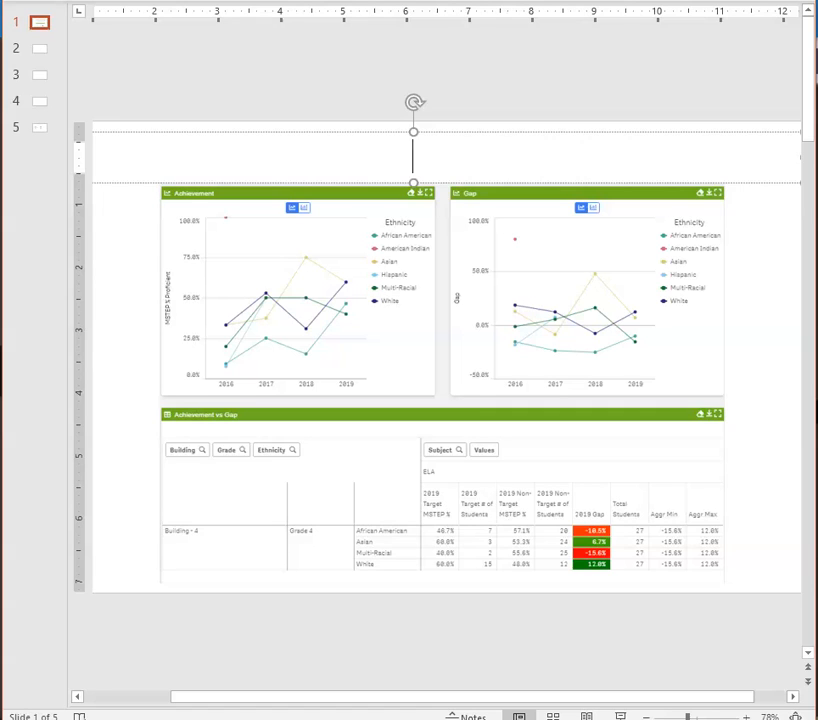
pyautogui.write('2019')
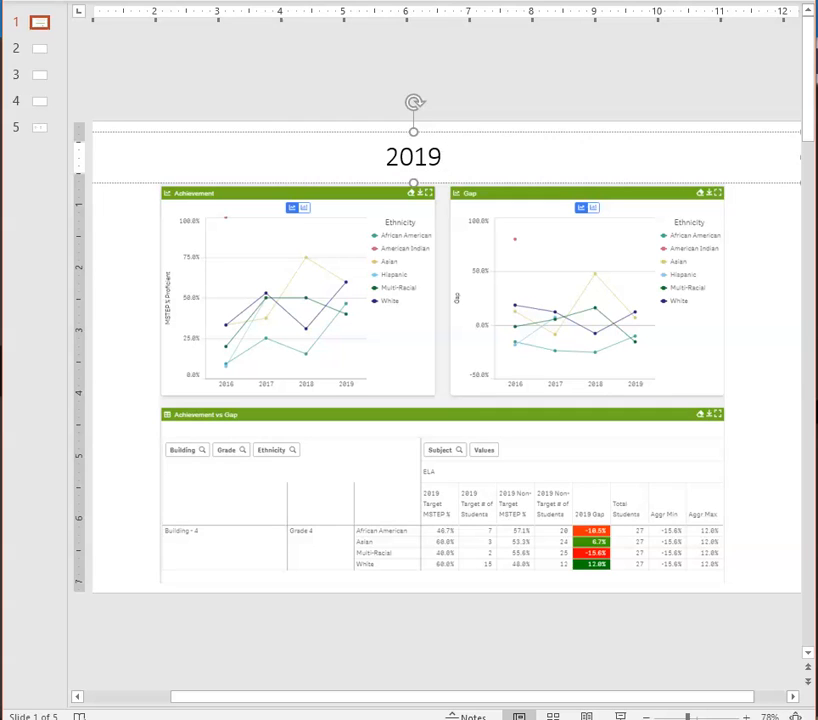
pyautogui.write(' MSTEP District 3,')
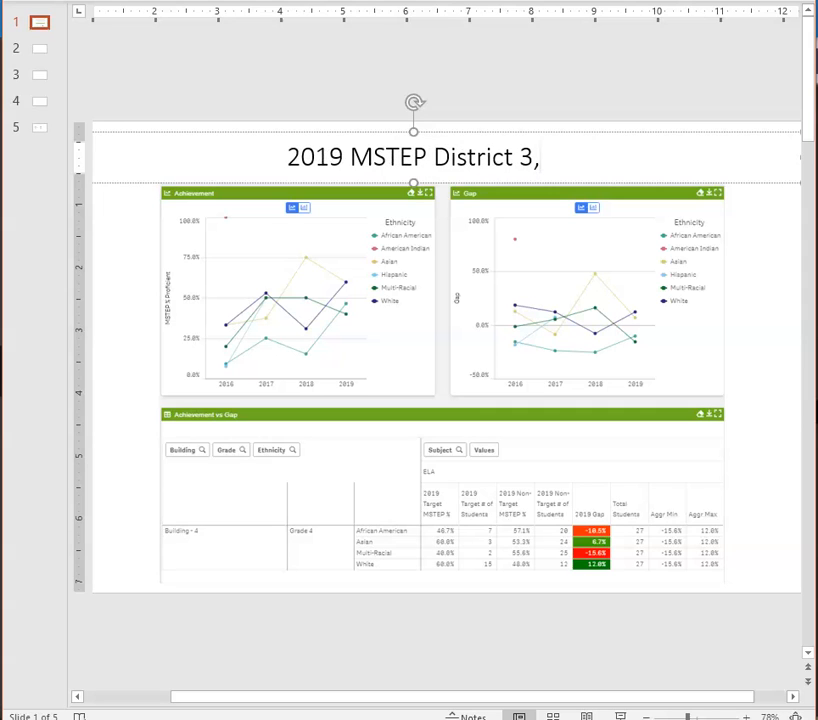
pyautogui.write(' Building')
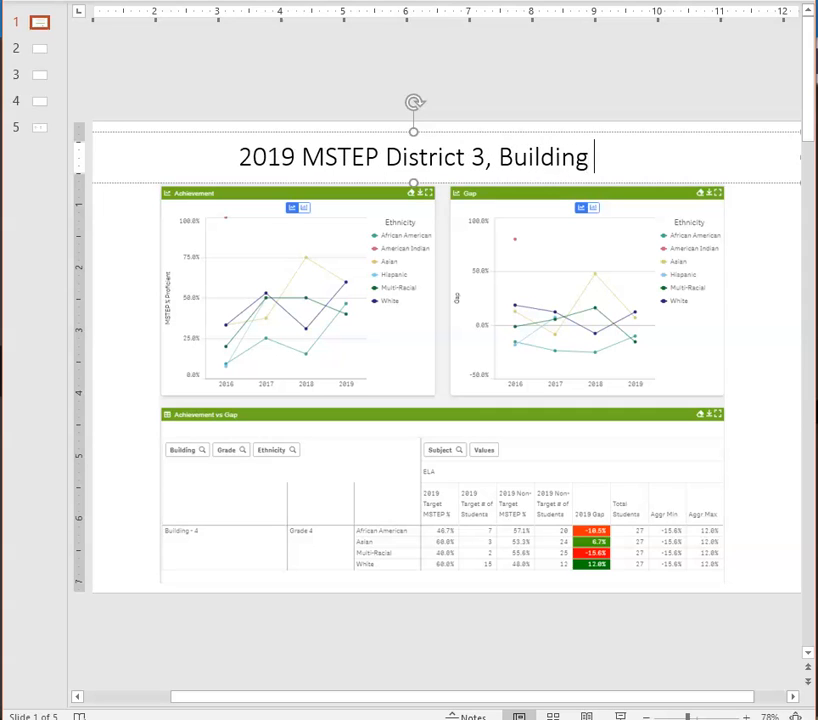
pyautogui.write(' 4, Grade 4')
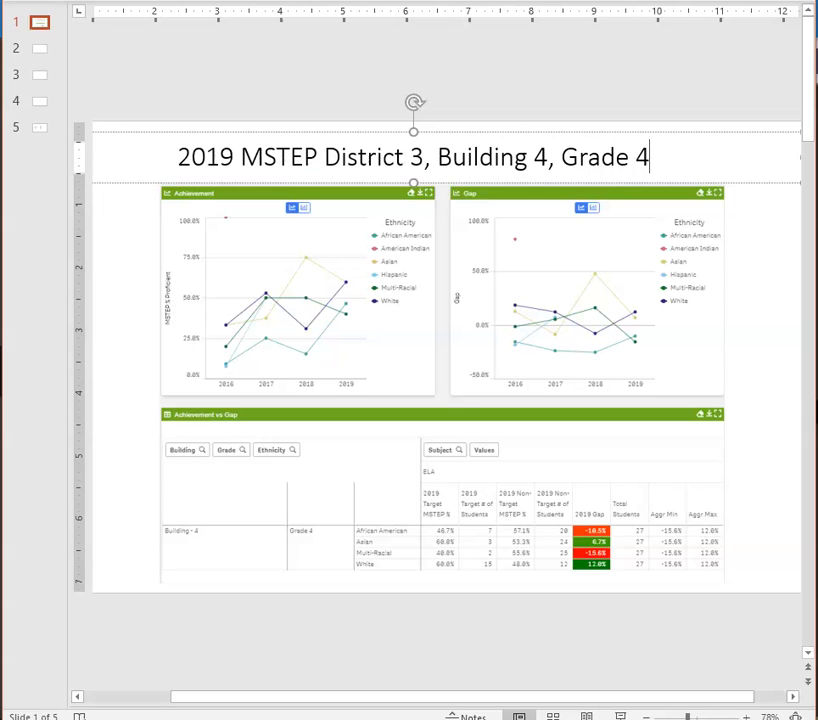
pyautogui.write(', ELA,')
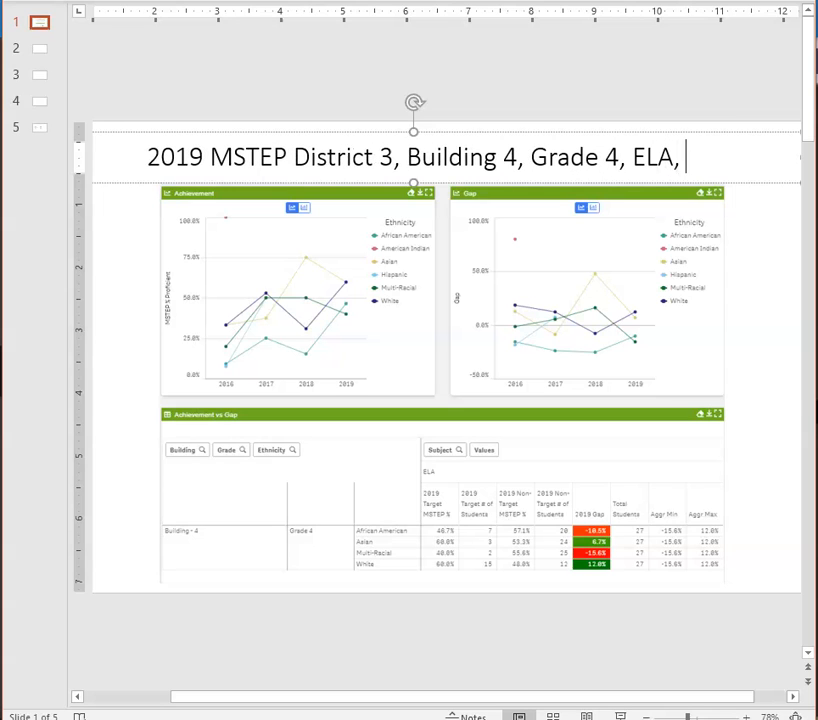
pyautogui.write(' Ethnicity')
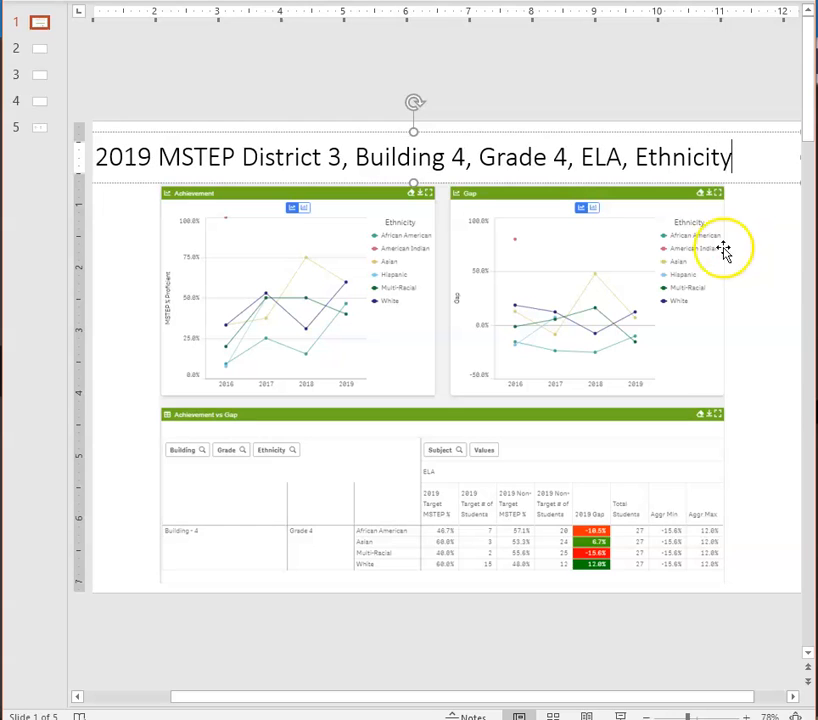
pyautogui.click(775, 257)
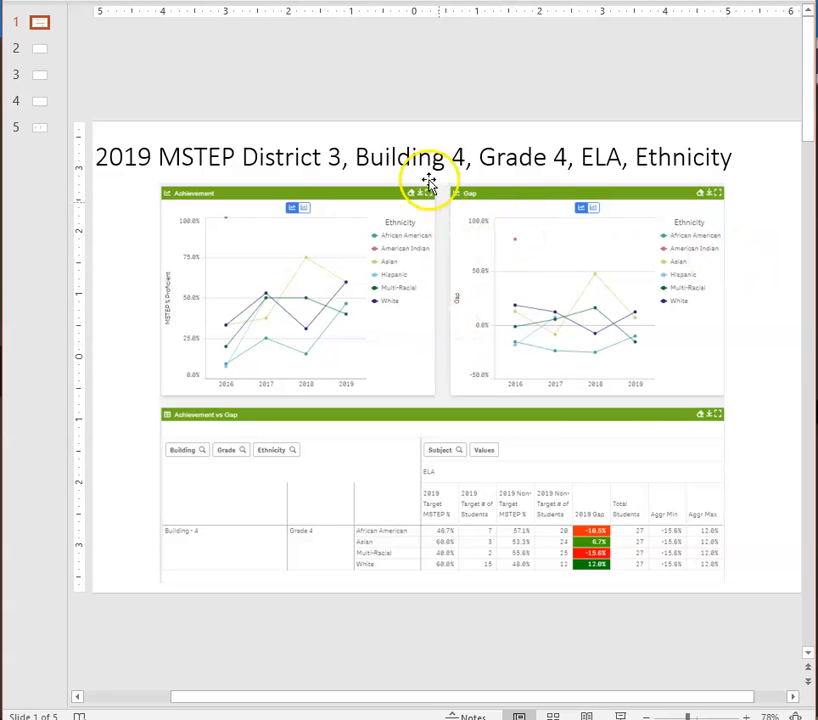
# Copy the full title text of slide 1 into the title of slide 2
pyautogui.click(400, 157)
pyautogui.moveTo(752, 152); pyautogui.dragTo(27, 179)
pyautogui.hotkey('ctrl', 'c')
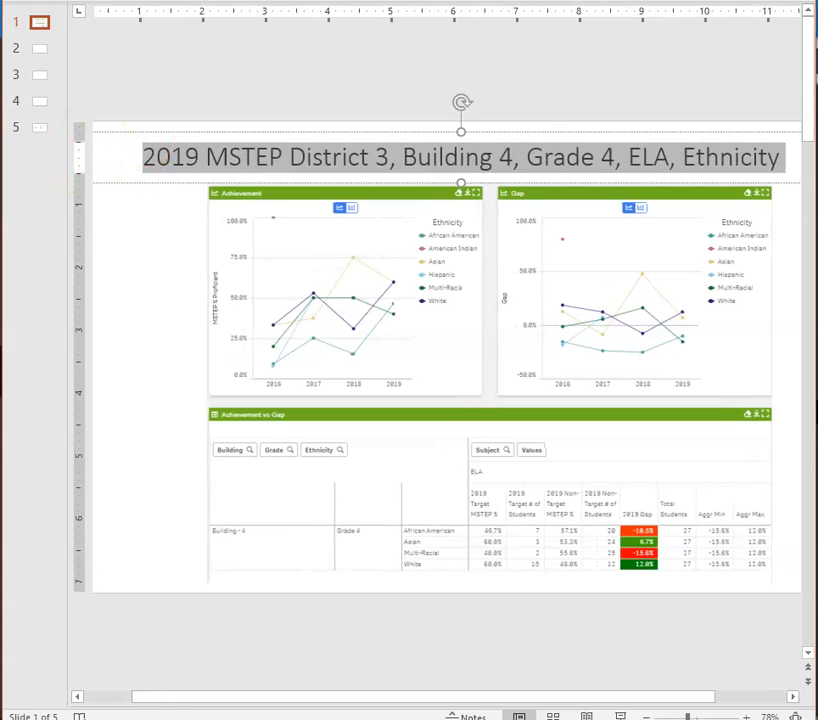
pyautogui.click(40, 50)
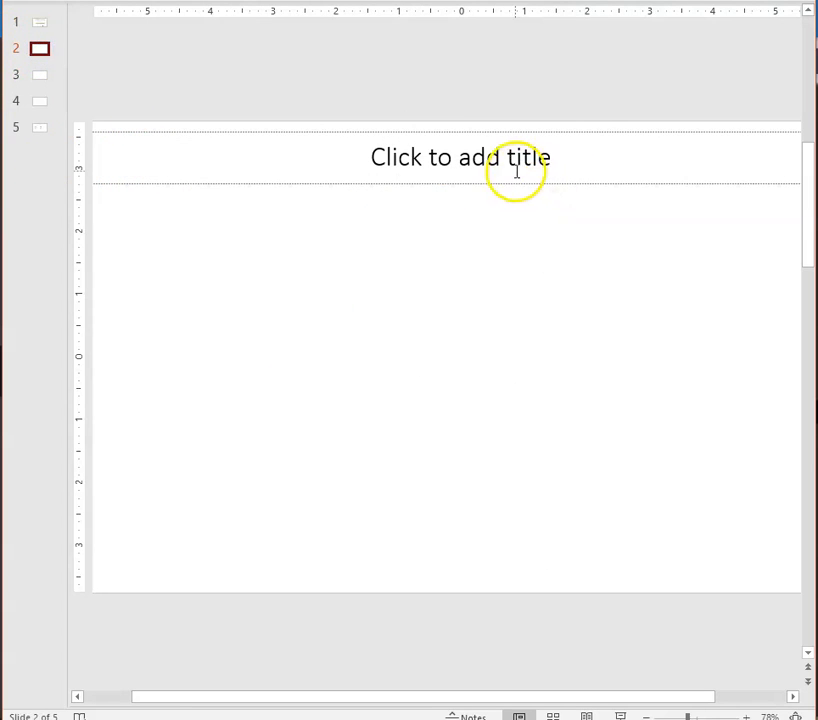
pyautogui.click(516, 171)
pyautogui.hotkey('ctrl', 'v')
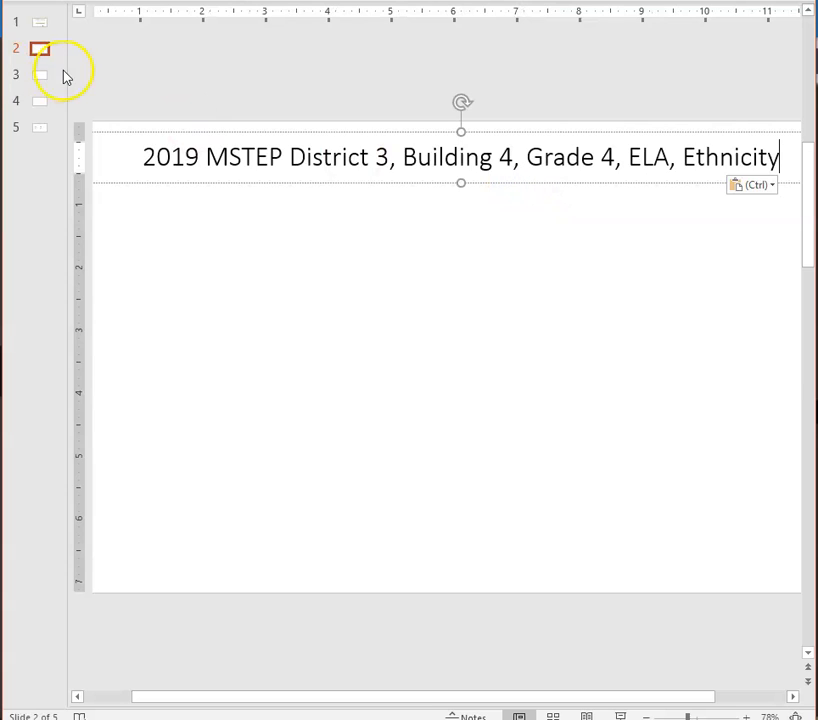
# Paste the same copied title into the titles of slides 3 and 4
pyautogui.click(40, 75)
pyautogui.click(239, 166)
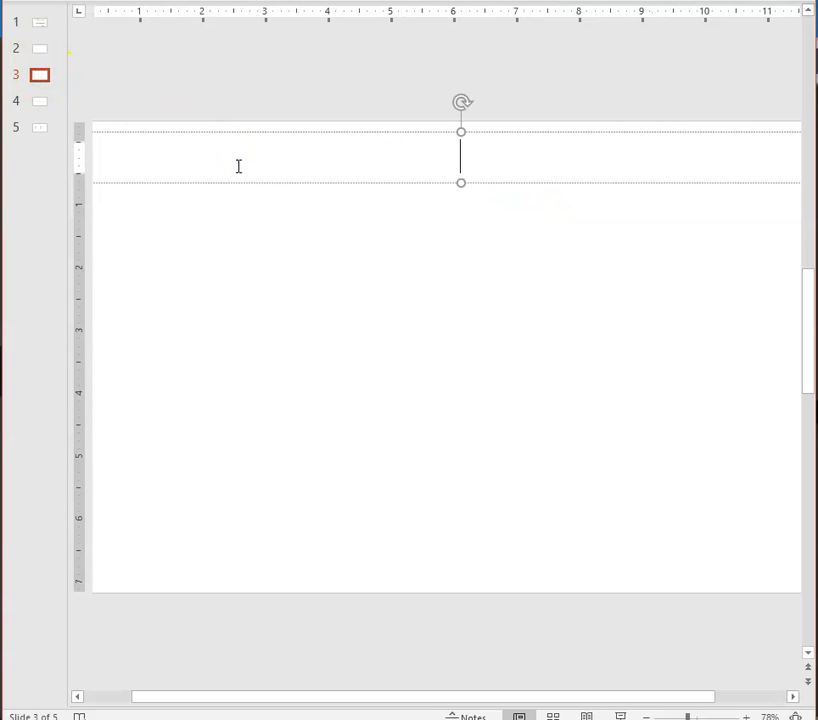
pyautogui.hotkey('ctrl', 'v')
pyautogui.click(38, 103)
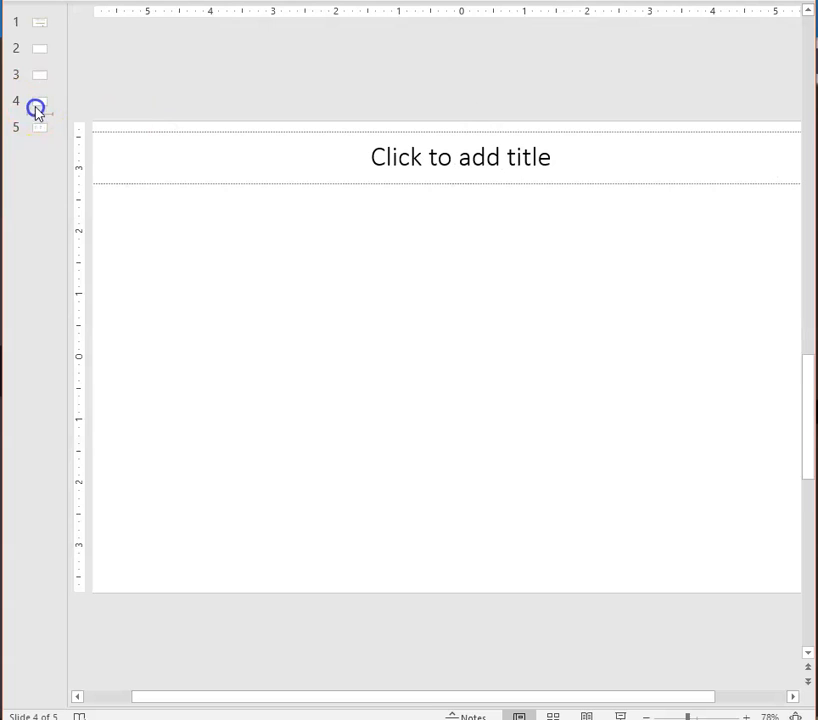
pyautogui.click(195, 151)
pyautogui.hotkey('ctrl', 'v')
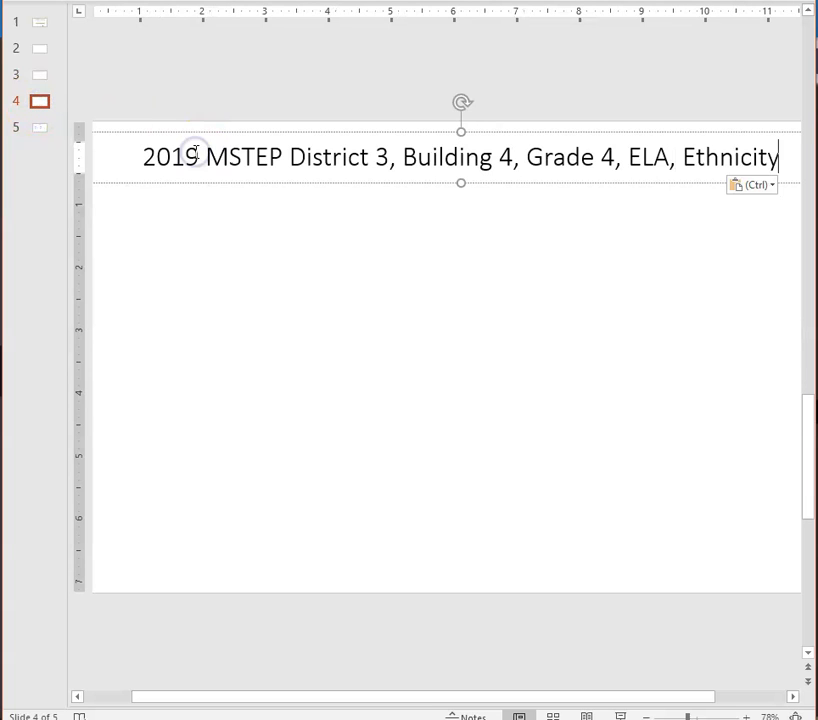
# Change the subject in slide 2's title from ELA to "Math"
pyautogui.click(38, 50)
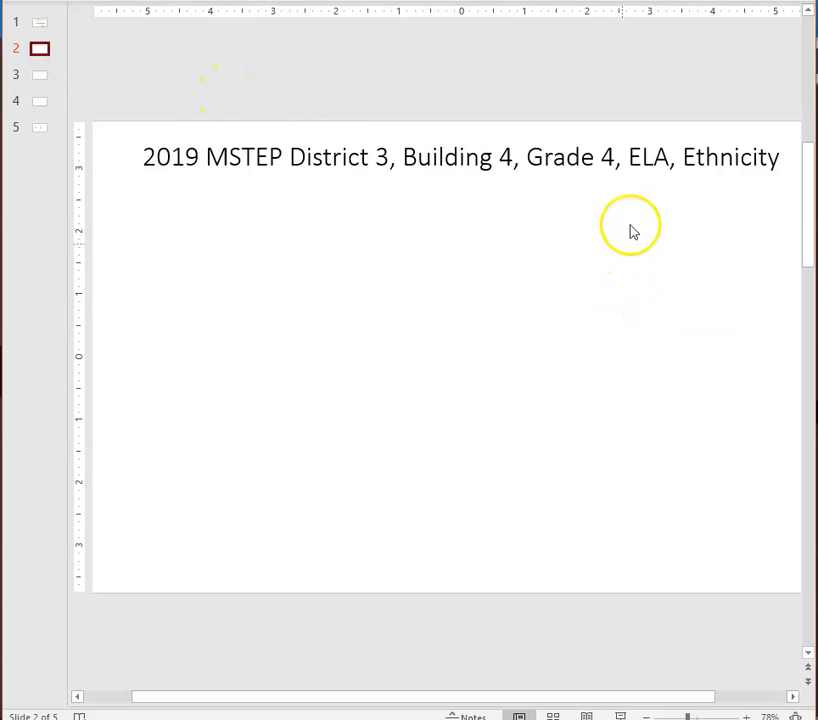
pyautogui.doubleClick(650, 155)
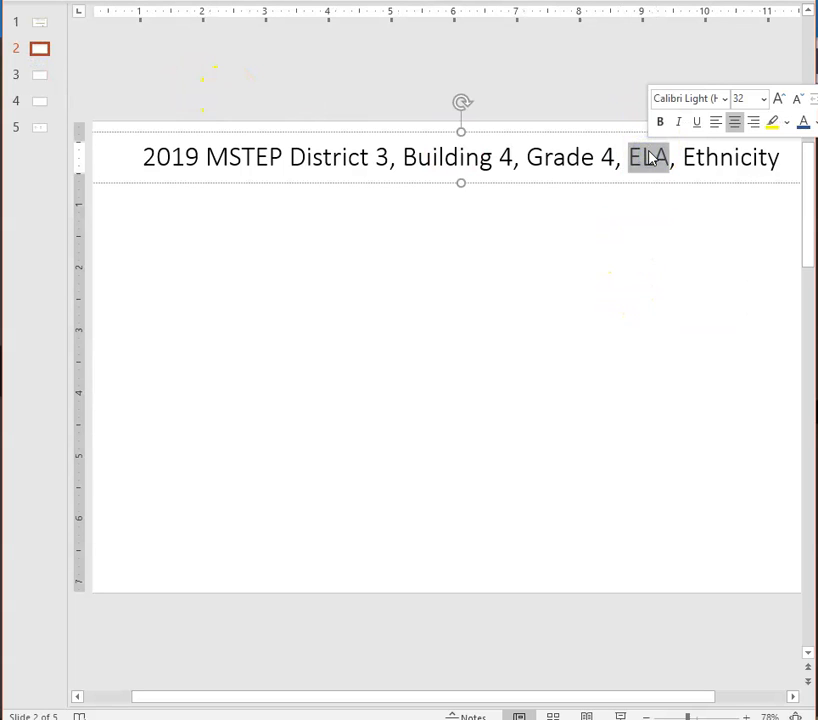
pyautogui.write('Math')
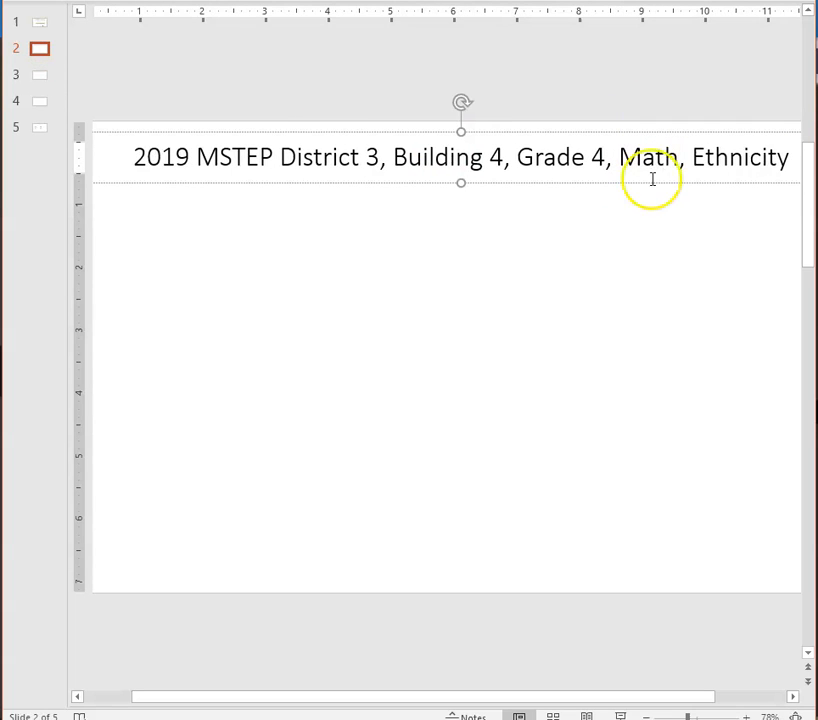
pyautogui.click(667, 222)
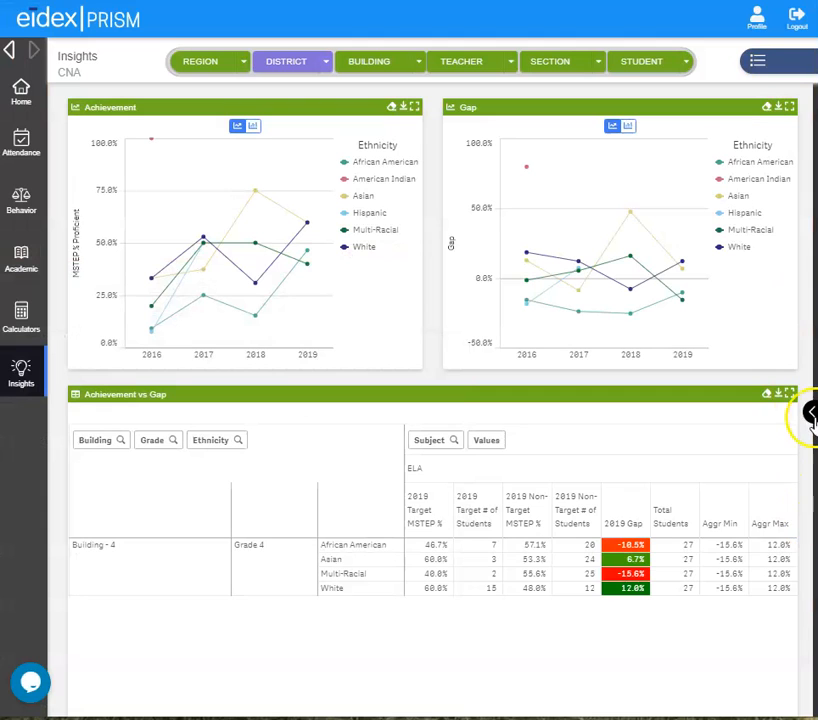
# Switch to PRISM and filter the CNA report's Subject to Math only, replacing ELA
pyautogui.click(811, 412)
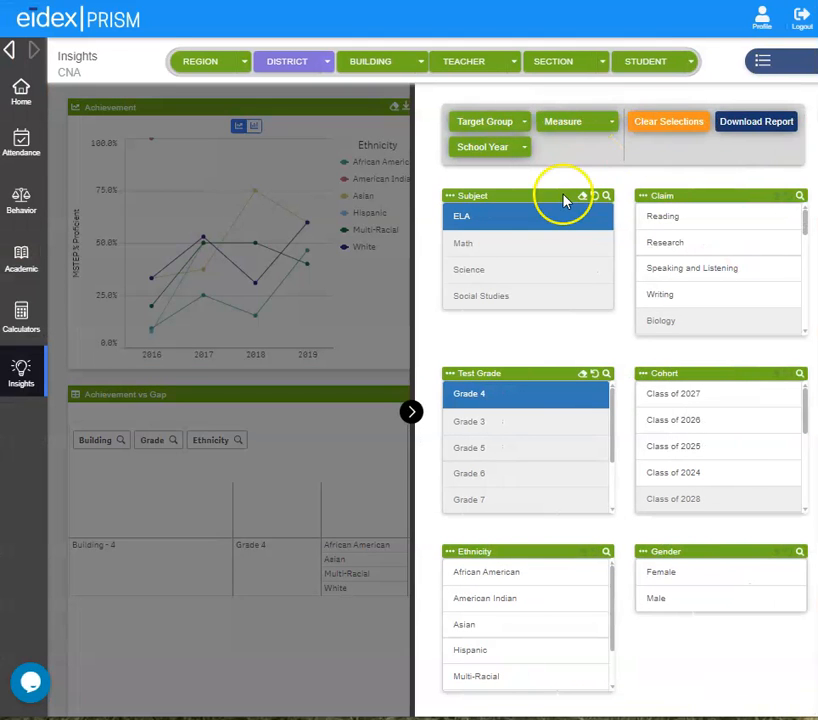
pyautogui.click(468, 219)
pyautogui.click(460, 262)
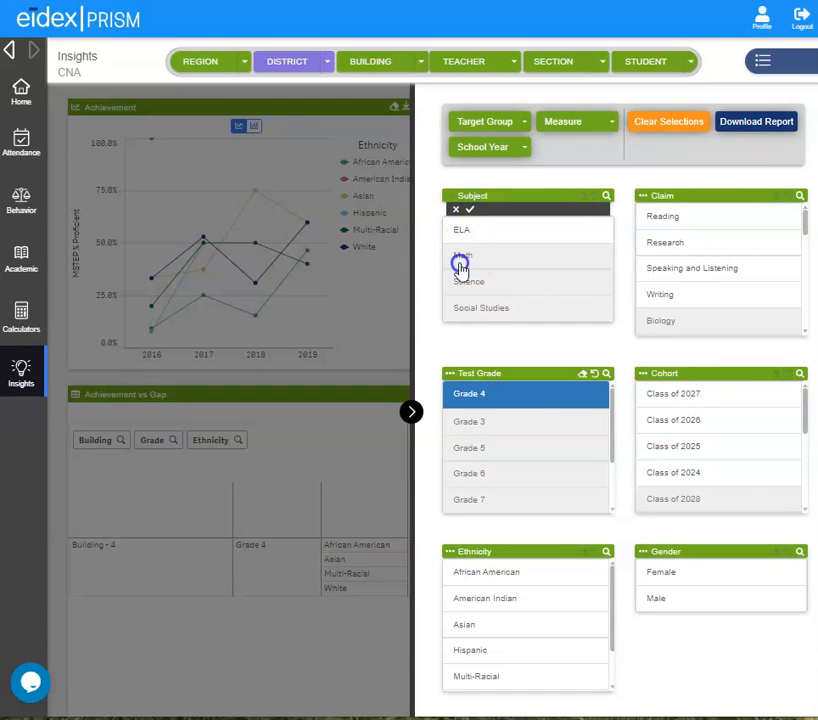
pyautogui.click(469, 209)
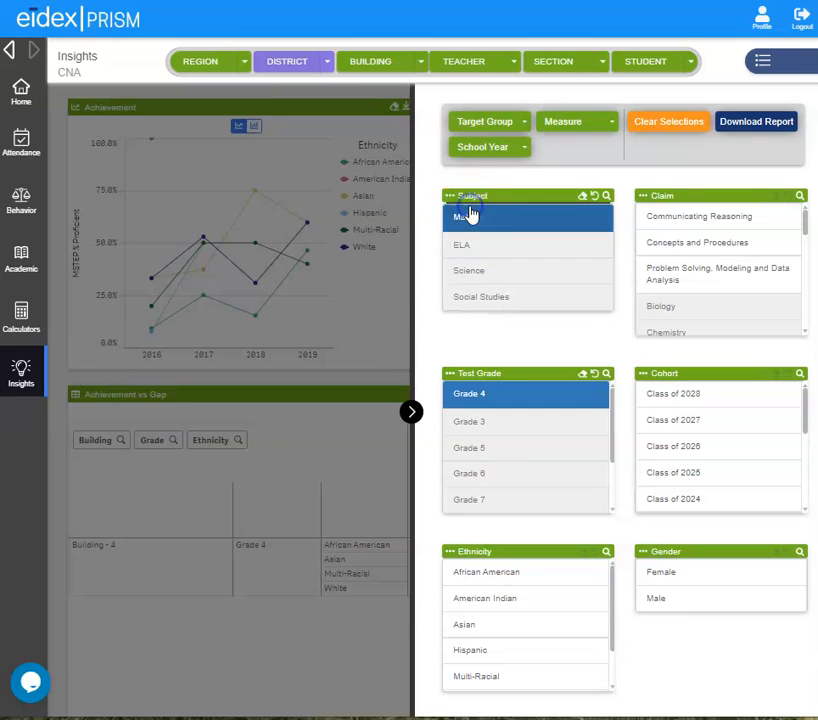
pyautogui.click(513, 129)
pyautogui.click(513, 129)
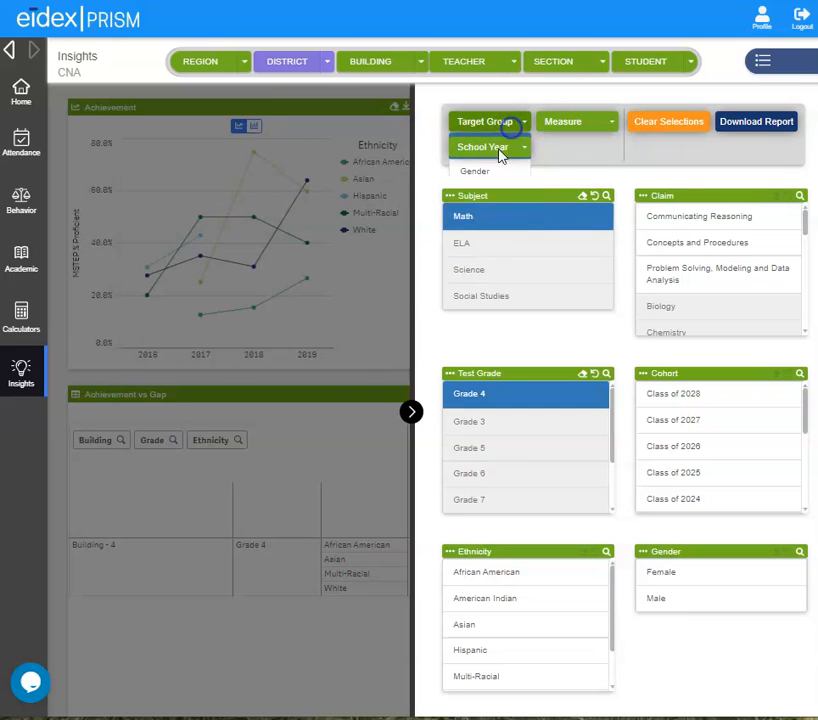
pyautogui.click(413, 412)
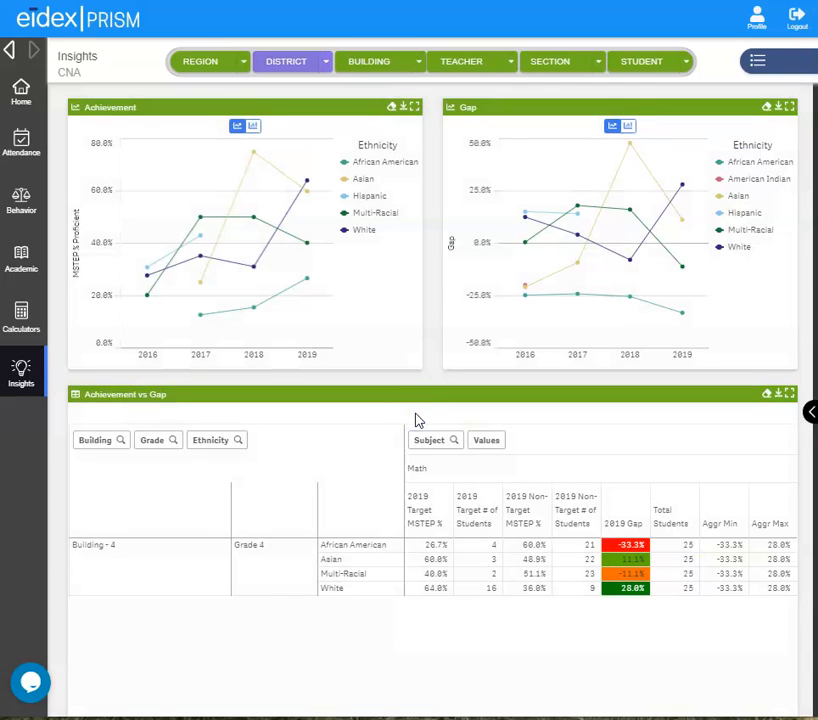
# Capture the Math achievement and gap charts with the table as a screenshot and paste it onto slide 2 in PowerPoint
pyautogui.press('super+shift+s')
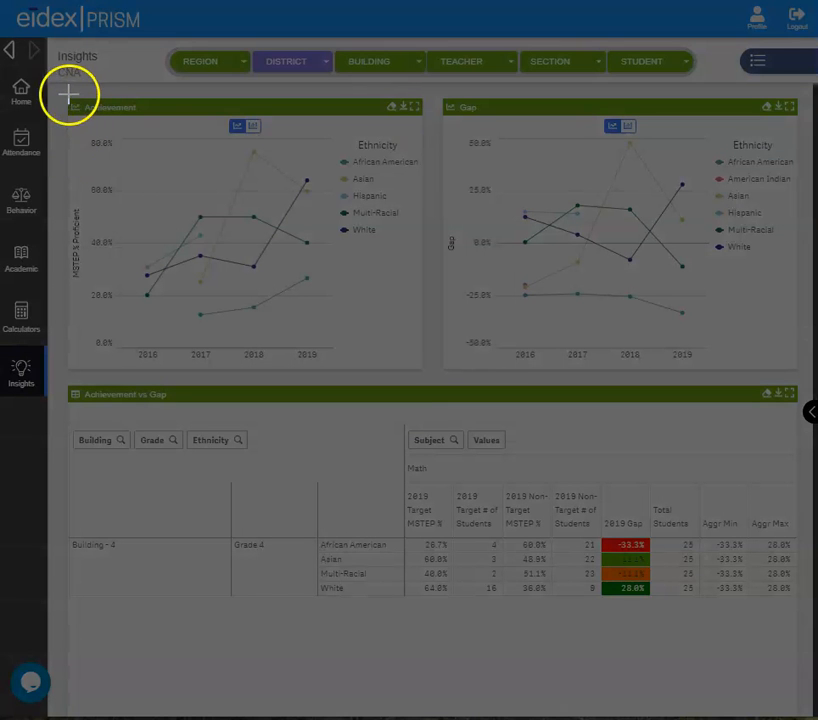
pyautogui.moveTo(67, 96); pyautogui.dragTo(790, 606)
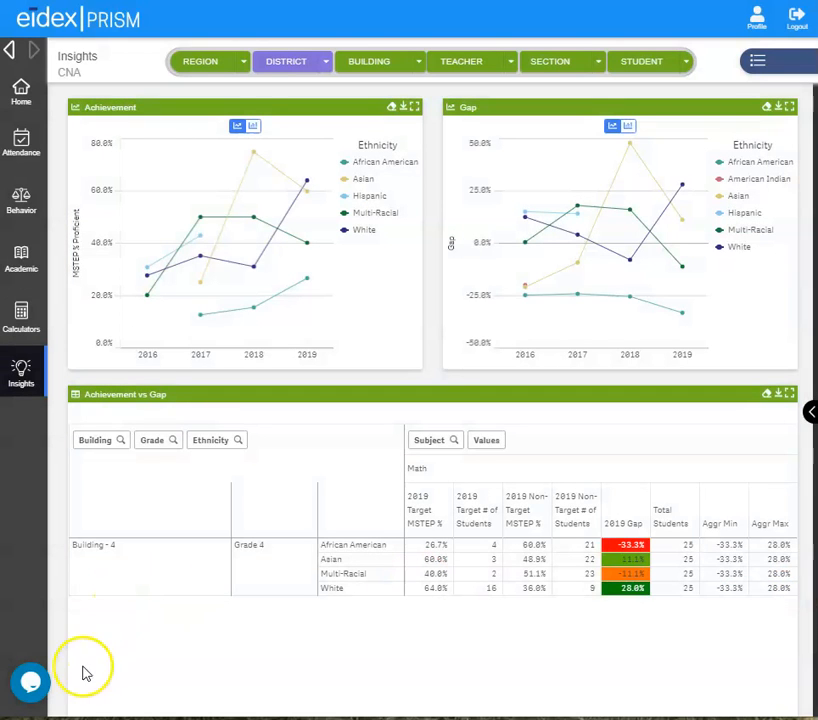
pyautogui.hotkey('alt', 'Tab')
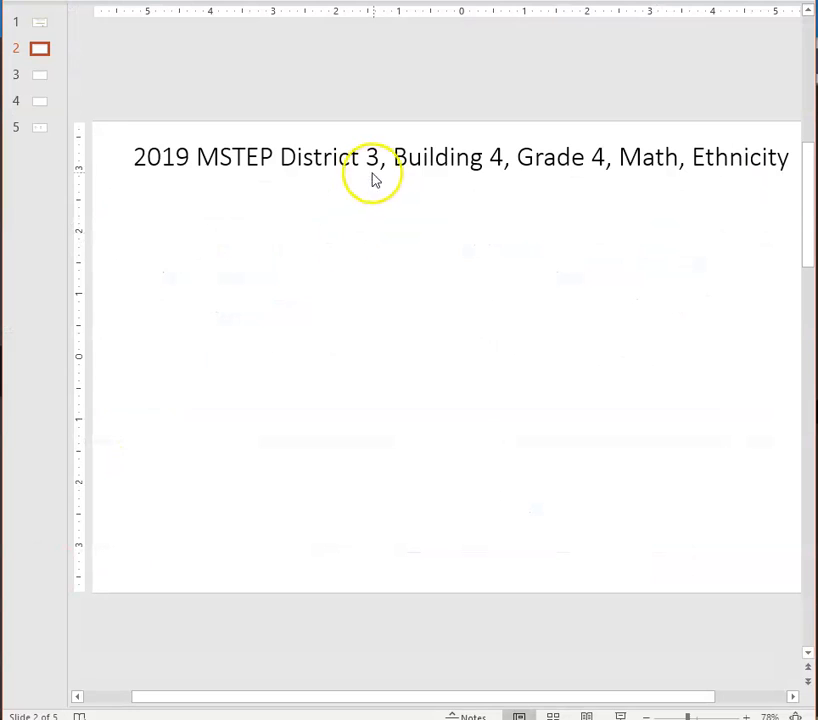
pyautogui.hotkey('ctrl', 'v')
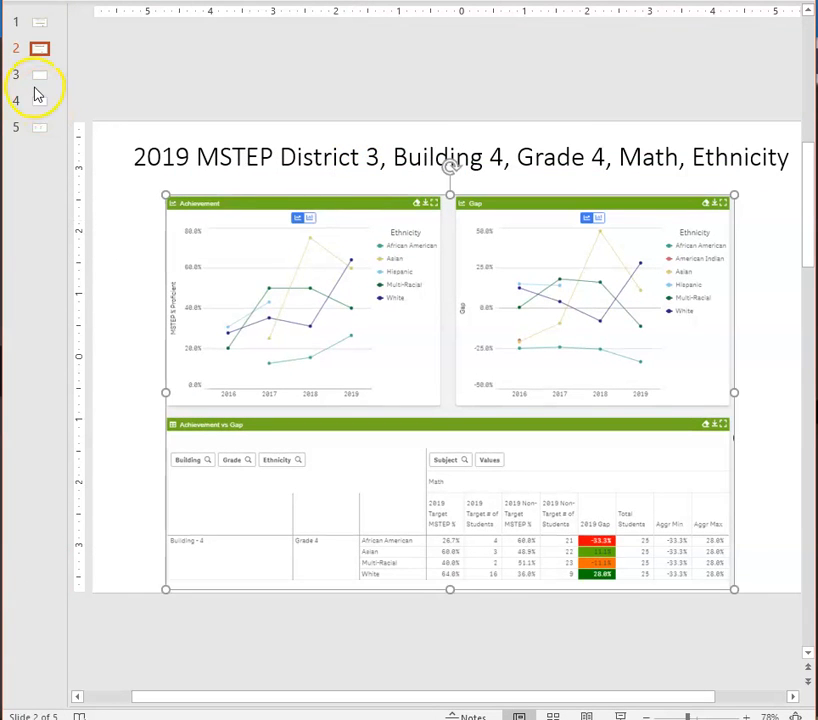
# Replace "Ethnicity" with "Gender" in slide 3's title
pyautogui.click(39, 77)
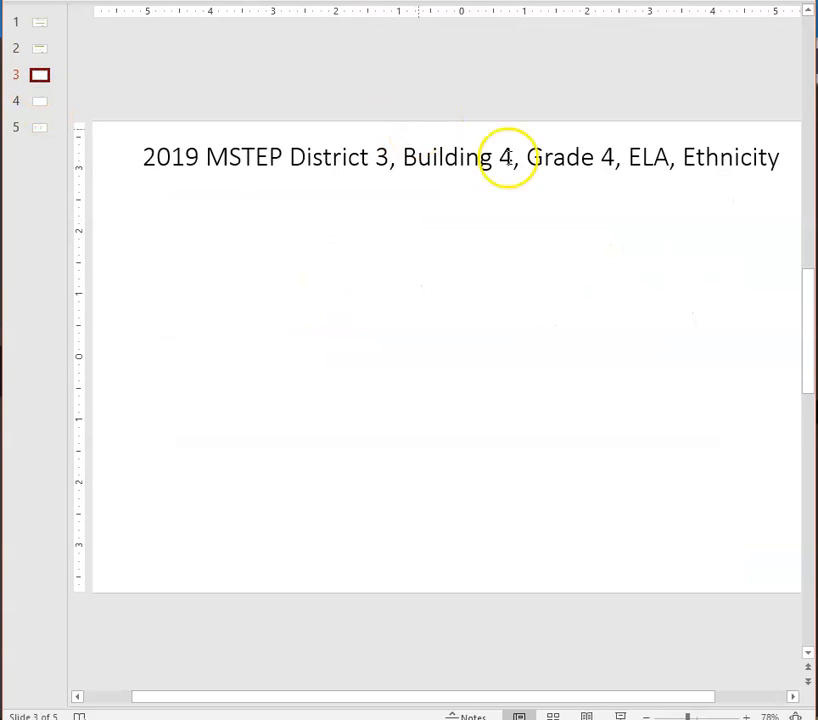
pyautogui.doubleClick(686, 157)
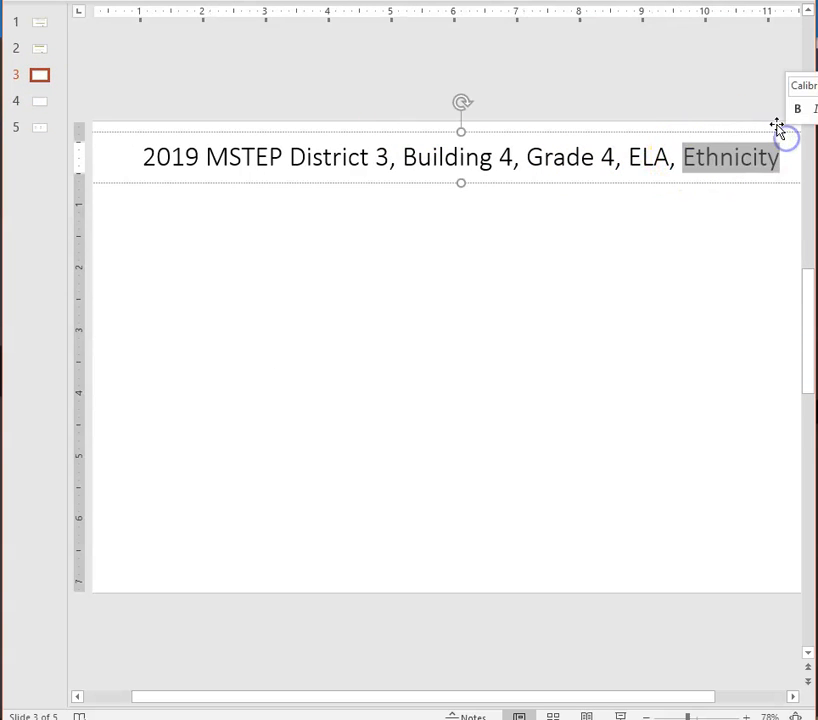
pyautogui.write('Gender')
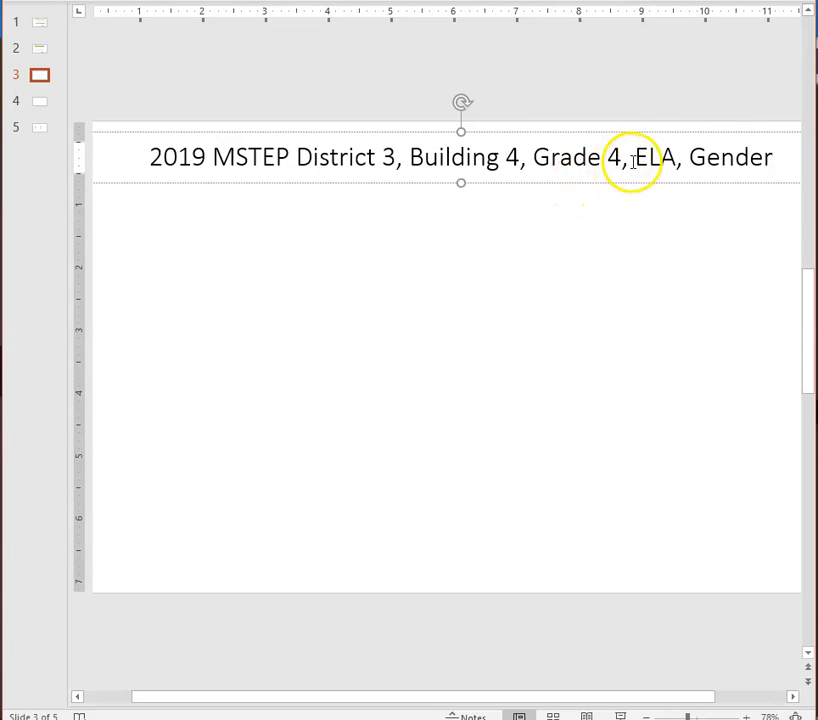
# Replace the ", ELA, Ethnicity" ending of slide 4's title with ", Math, Gender"
pyautogui.click(40, 104)
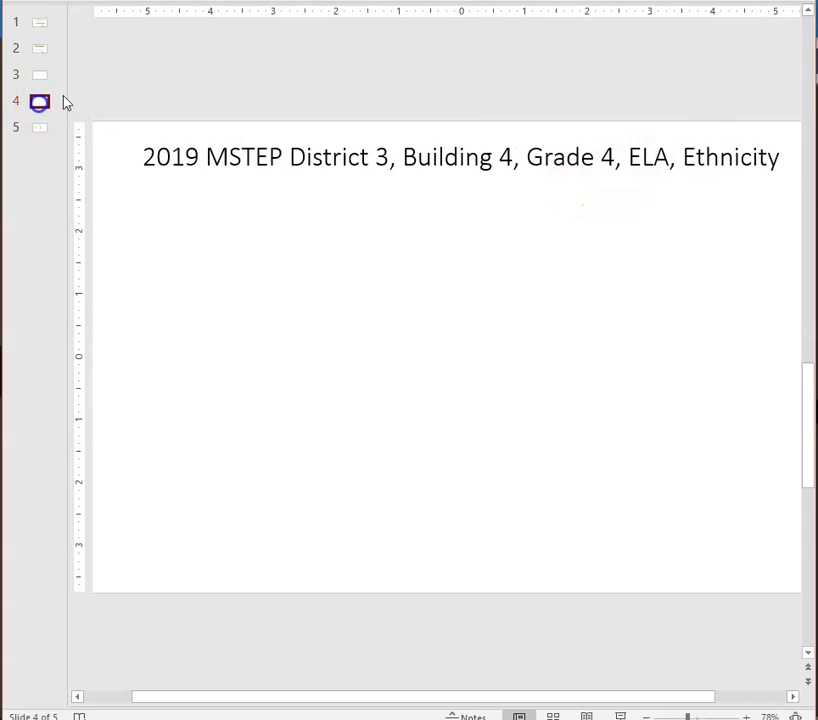
pyautogui.click(614, 157)
pyautogui.hotkey('shift', 'End')
pyautogui.moveTo(812, 158); pyautogui.dragTo(816, 158)
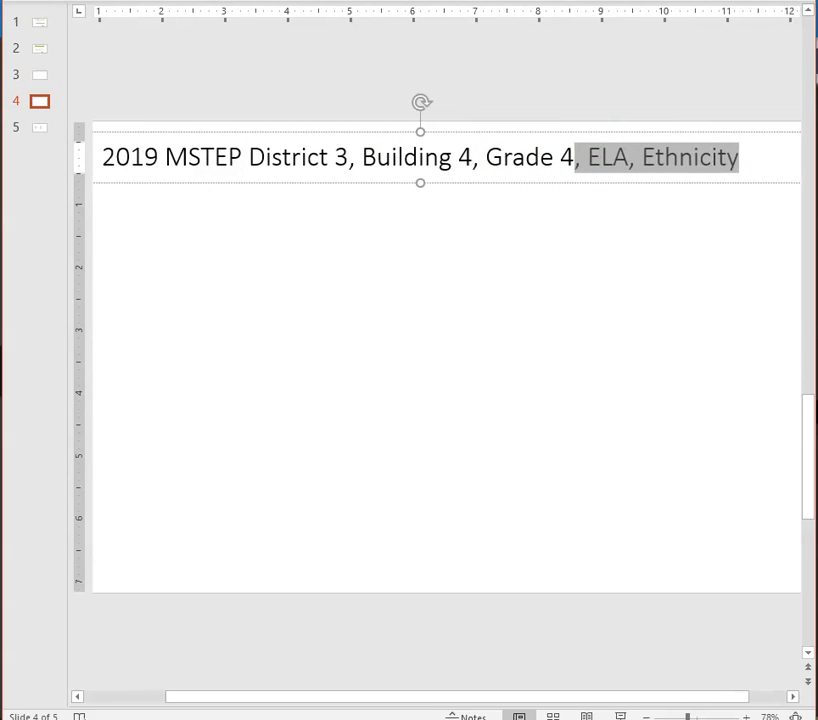
pyautogui.write(', Math, ')
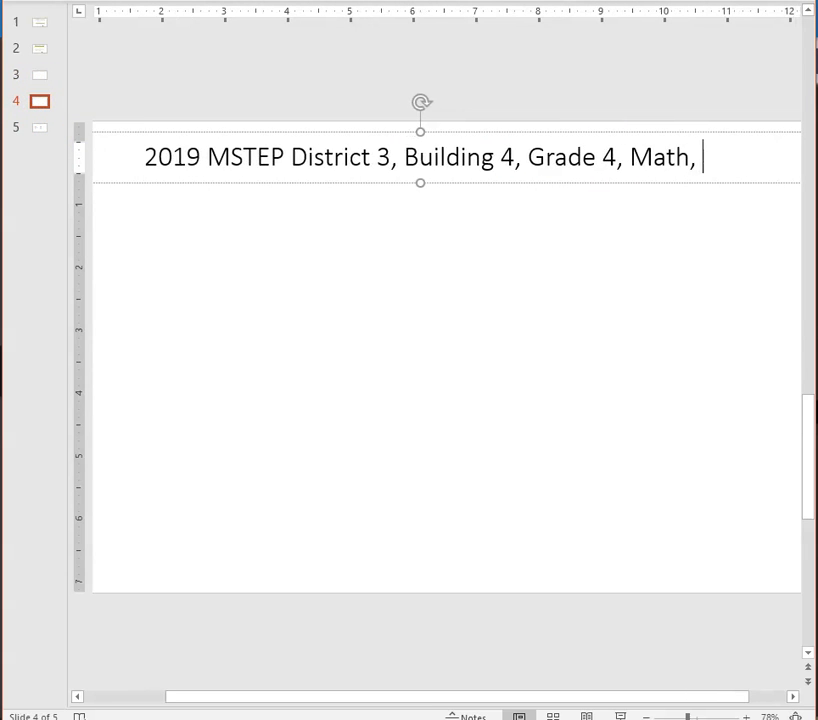
pyautogui.write('Gender')
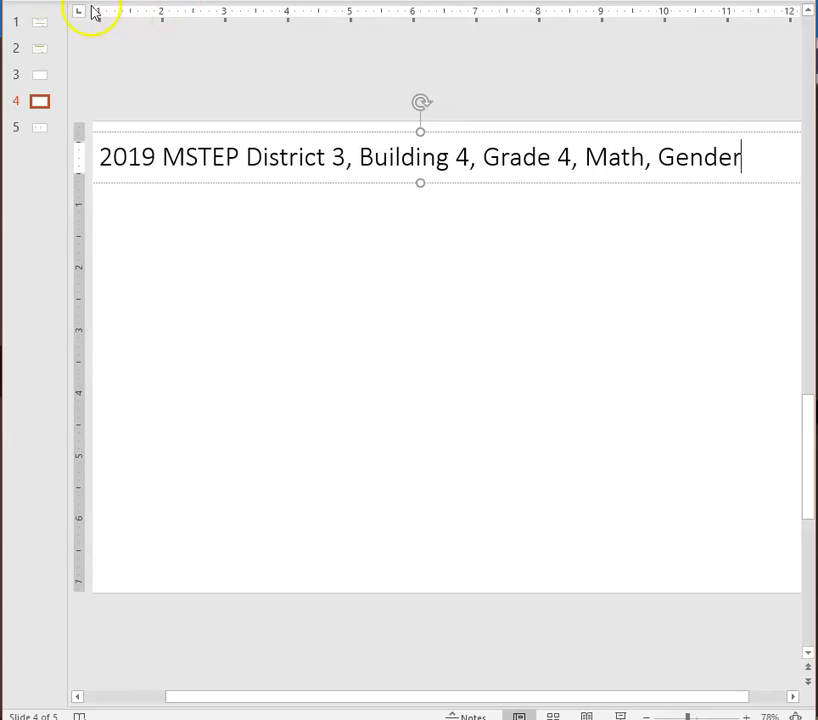
# Return to slide 3, then switch to PRISM and set the CNA report's Target Group to Gender
pyautogui.click(38, 47)
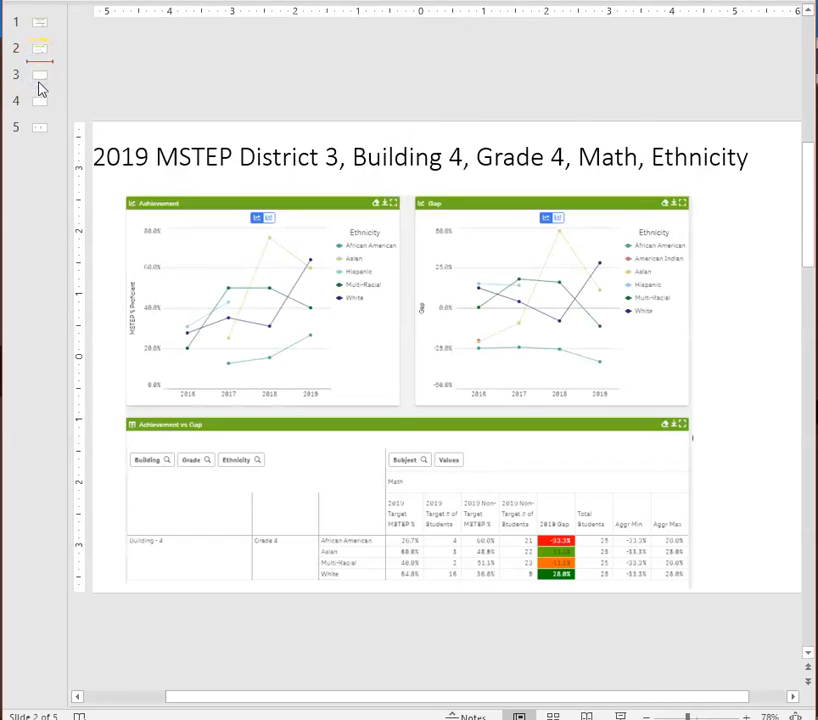
pyautogui.click(38, 77)
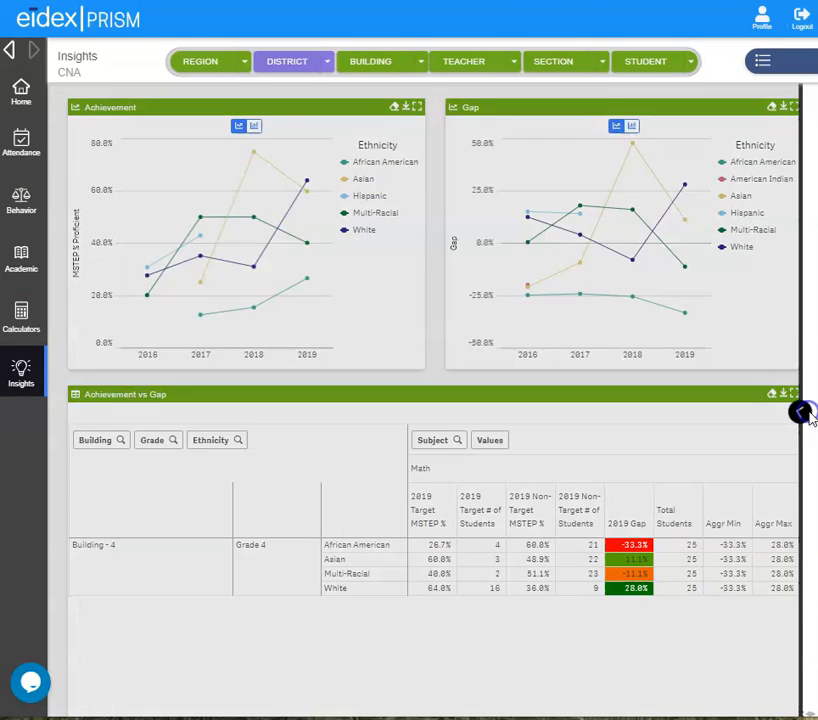
pyautogui.click(803, 412)
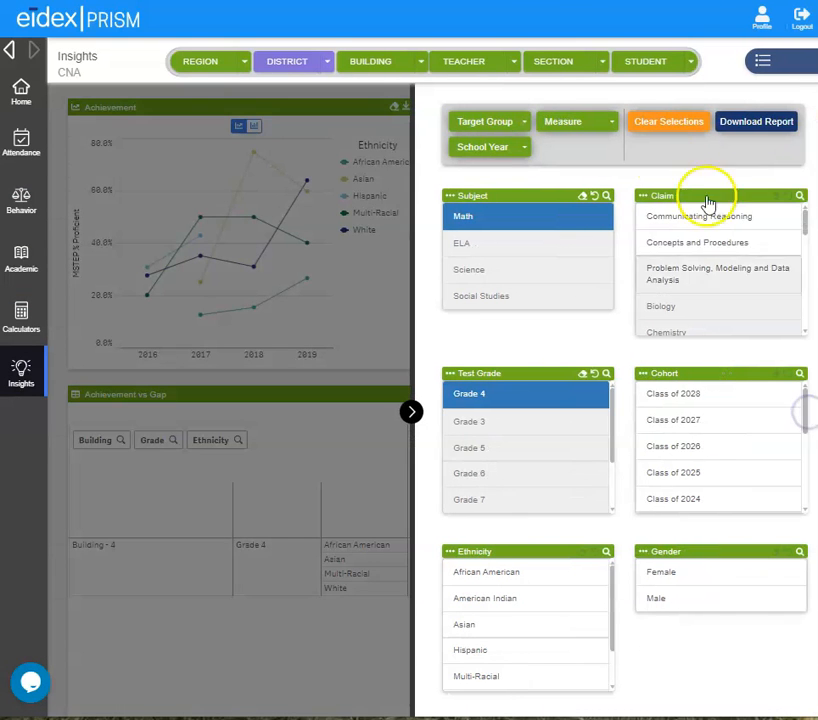
pyautogui.click(497, 121)
pyautogui.click(471, 179)
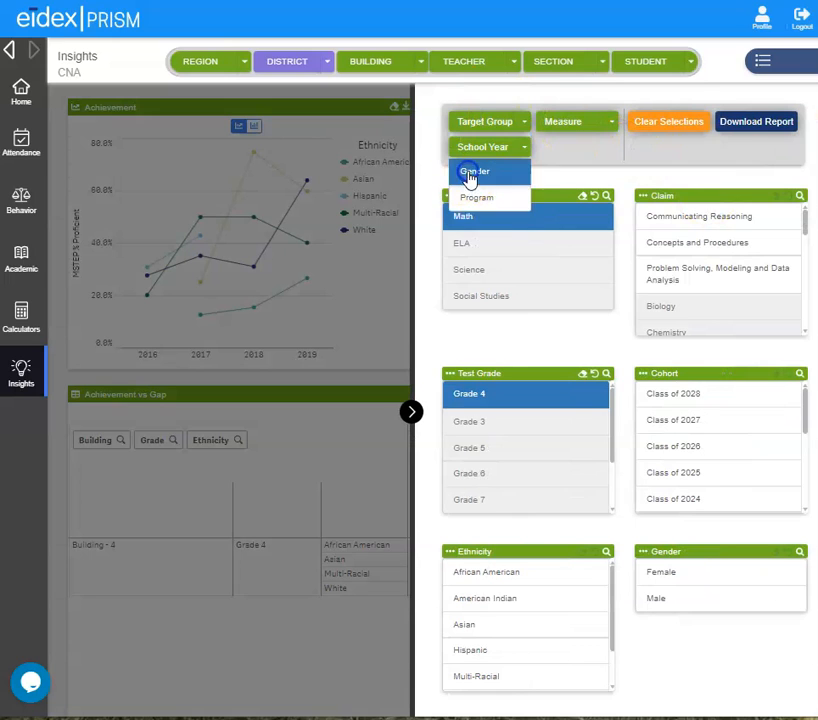
pyautogui.click(525, 122)
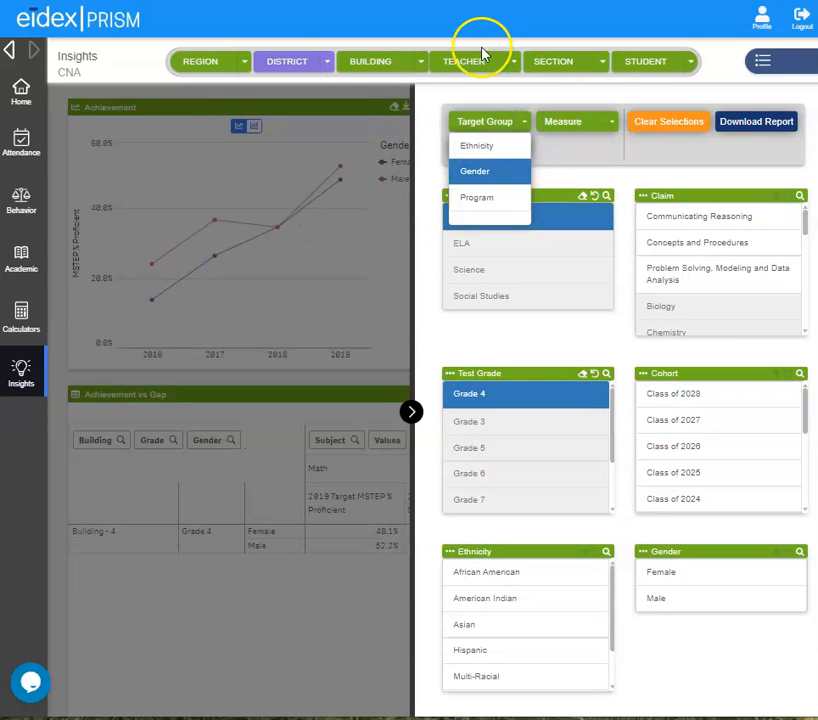
pyautogui.click(524, 121)
# Filter the report's Subject to ELA only, replacing Math, and close the filter pane
pyautogui.click(468, 215)
pyautogui.click(467, 256)
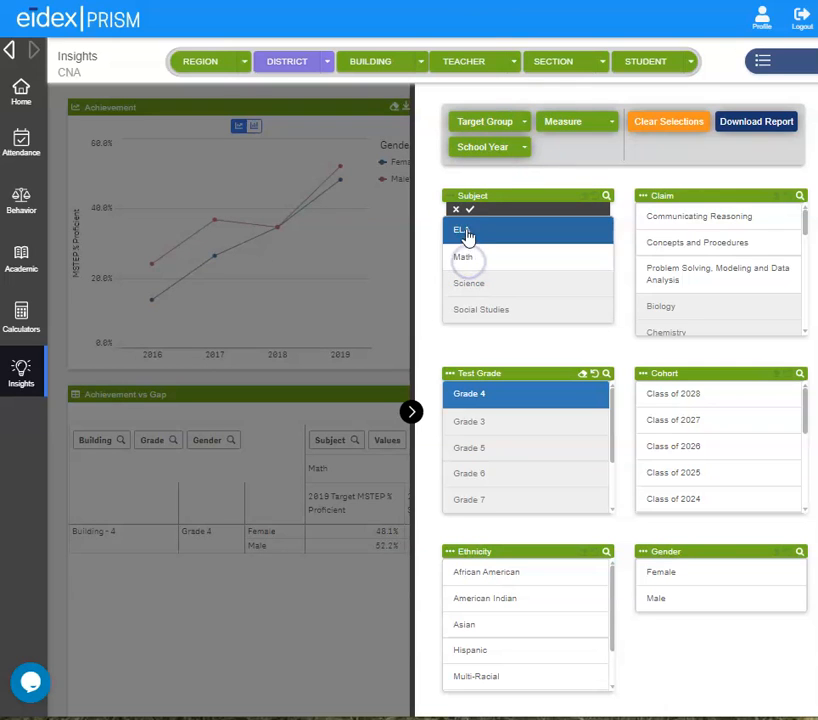
pyautogui.click(467, 210)
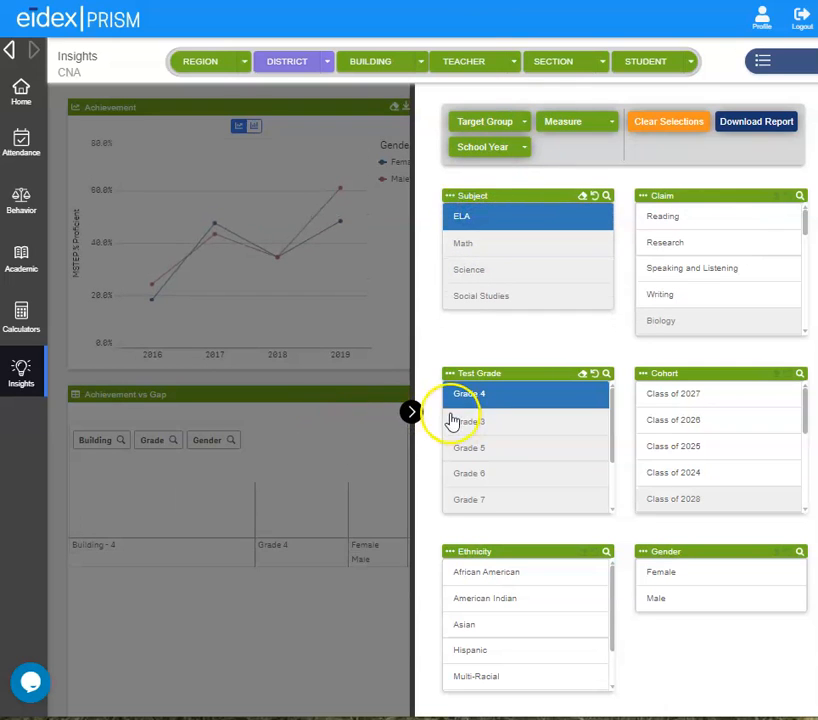
pyautogui.click(413, 414)
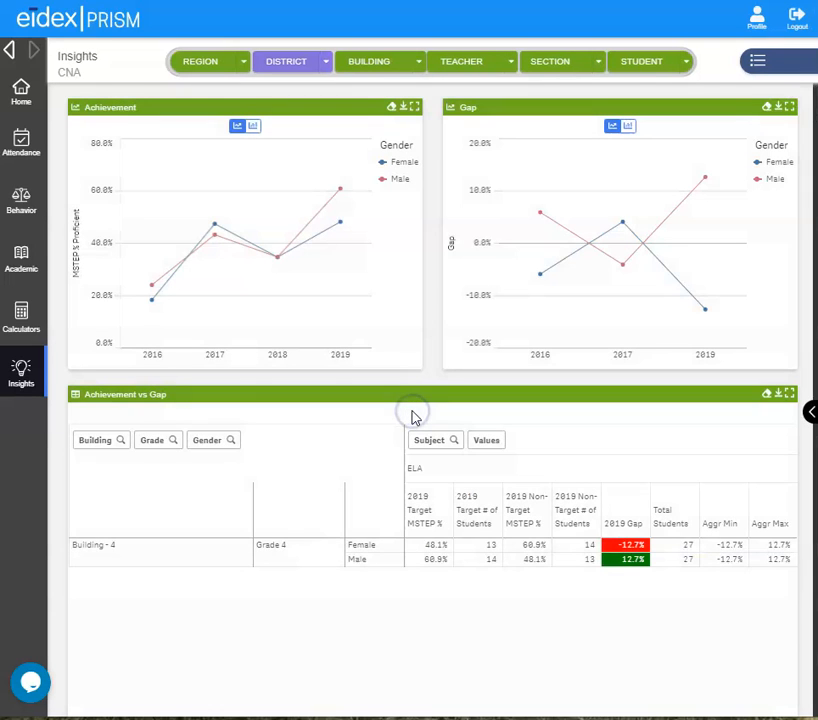
# Capture the ELA gender charts and table as a screenshot, then paste it onto slide 3 in PowerPoint below the title
pyautogui.press('super+shift+s')
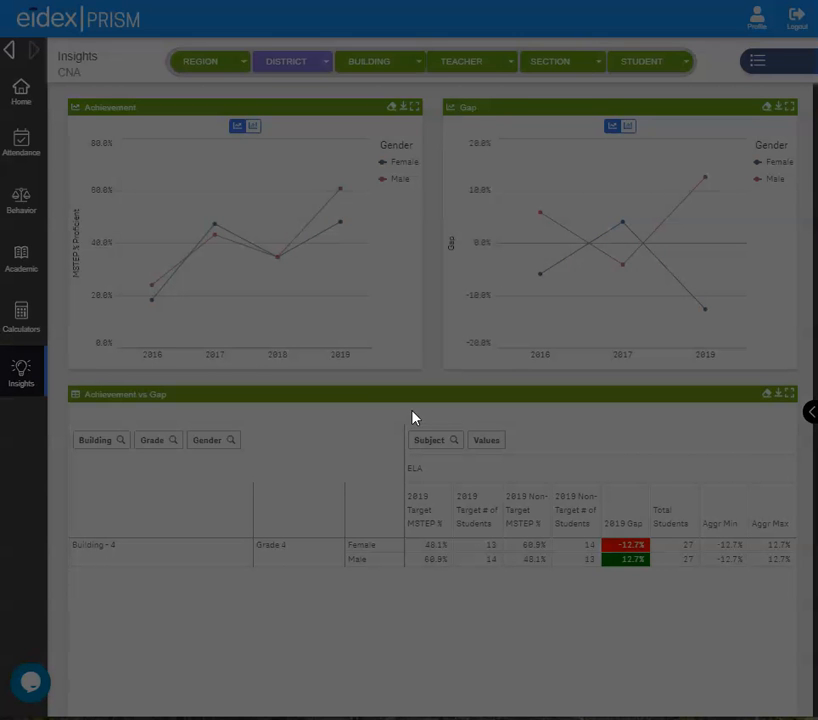
pyautogui.moveTo(65, 97); pyautogui.dragTo(799, 572)
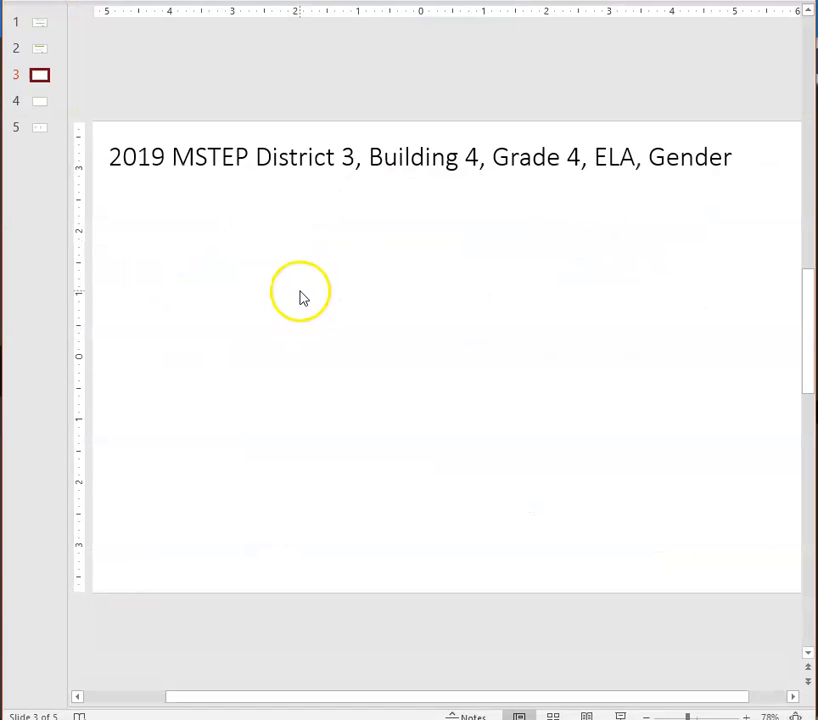
pyautogui.hotkey('ctrl', 'v')
pyautogui.moveTo(303, 296); pyautogui.dragTo(369, 292)
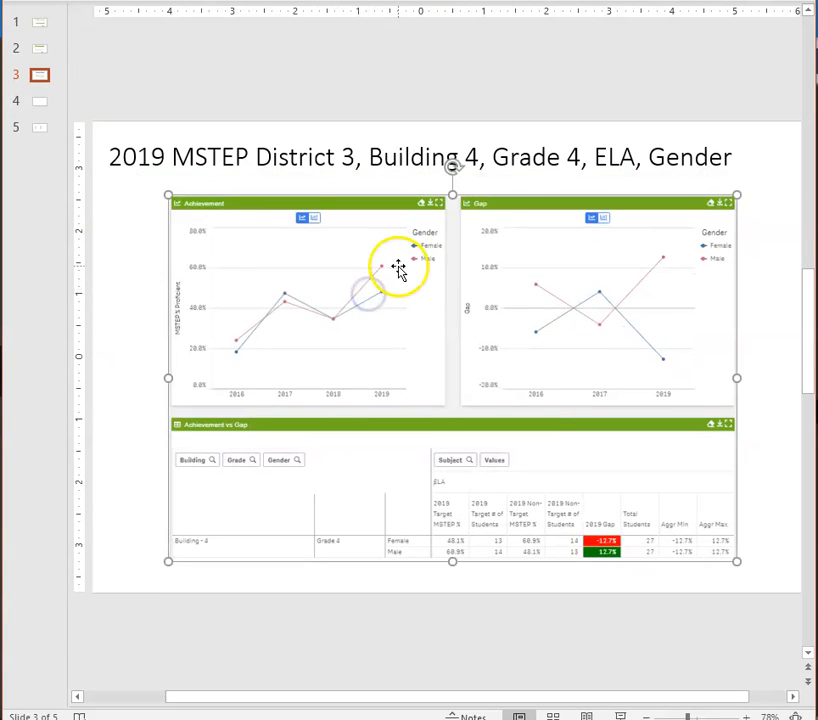
pyautogui.click(755, 299)
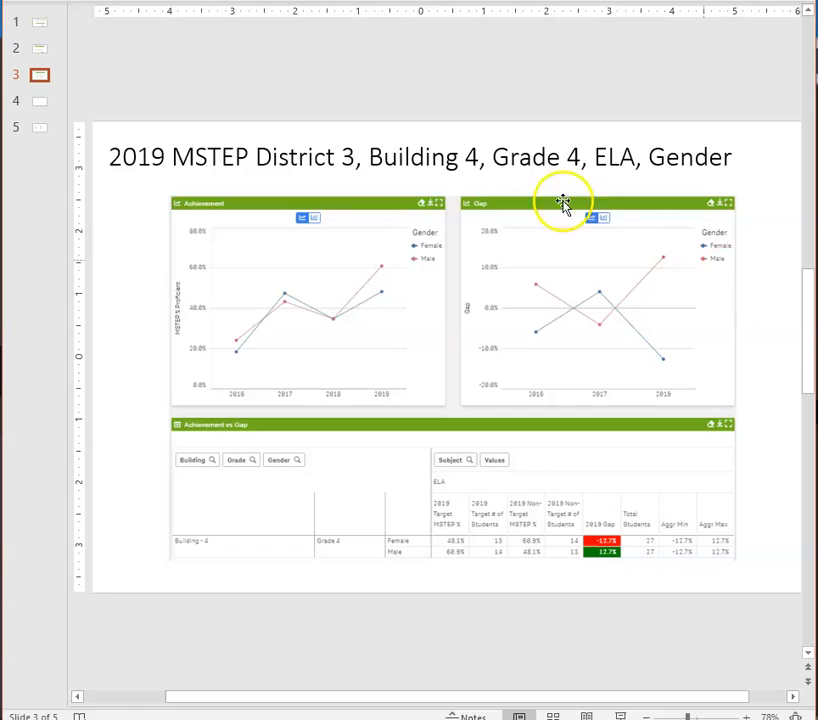
# Show the closing "QUESTIONS?" slide with the contact details
pyautogui.click(41, 129)
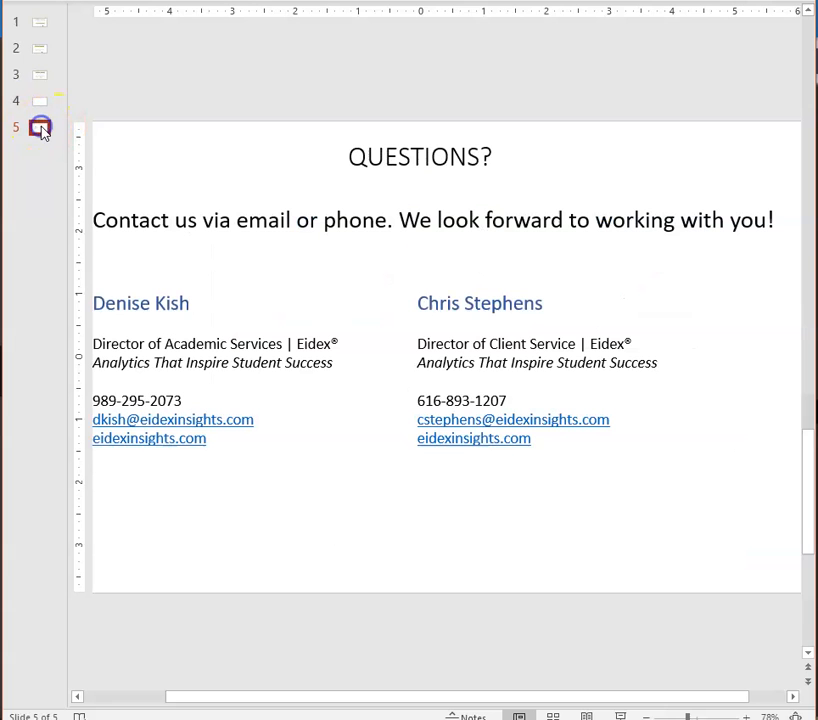